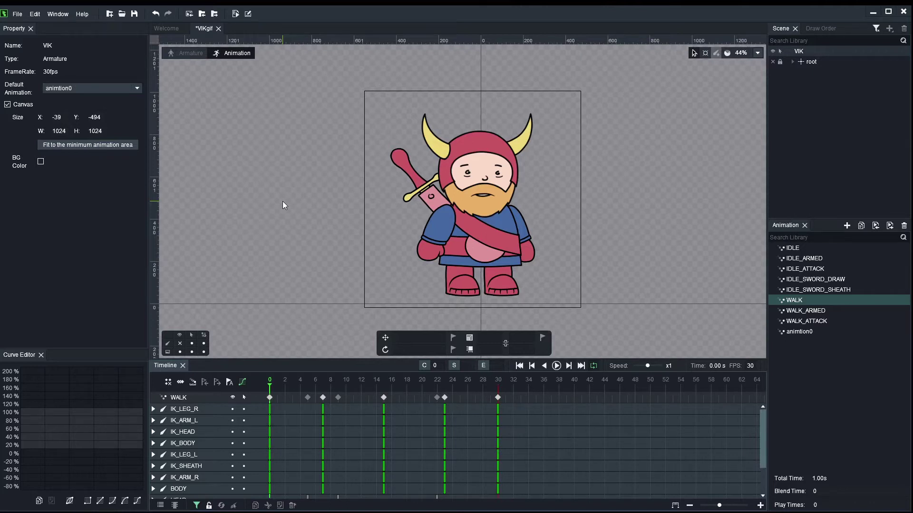
Look at the character in armature mode and back in animation mode, and check the WALK_ARMED and WALK animations
left_click(187, 53)
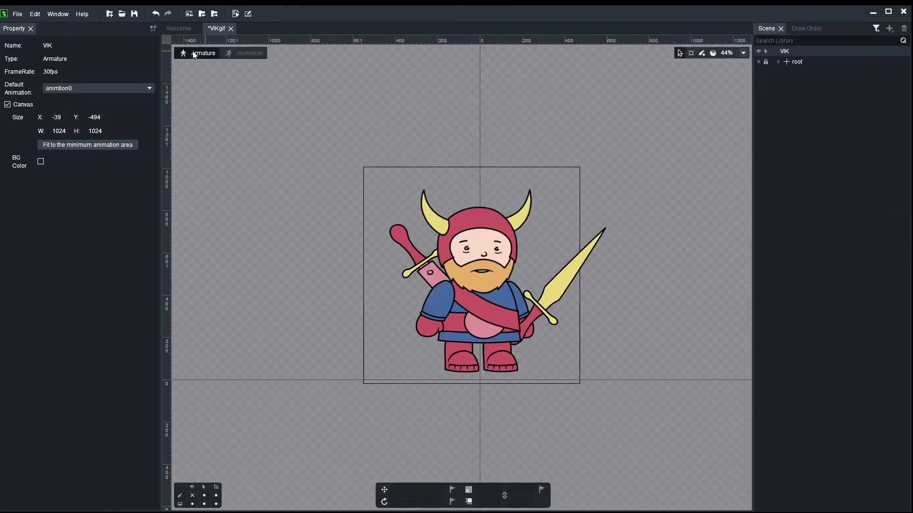
left_click(246, 53)
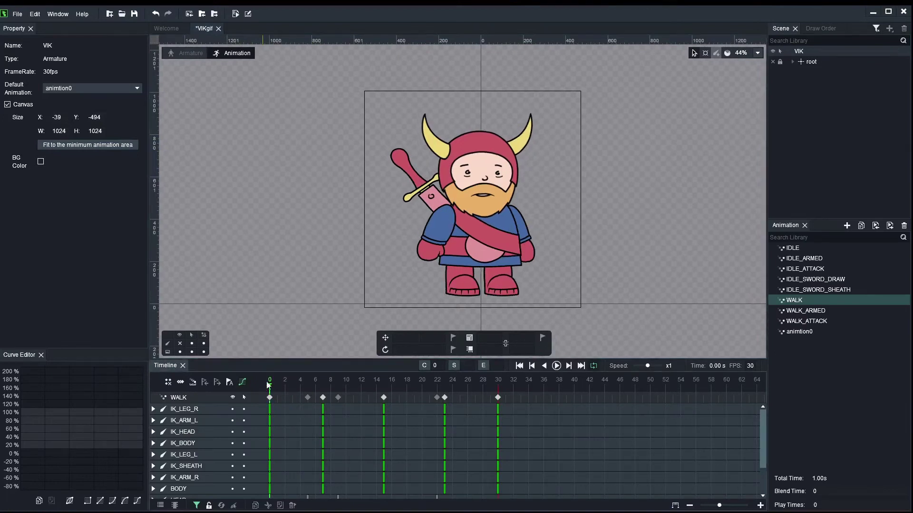
left_click(804, 310)
left_click(793, 300)
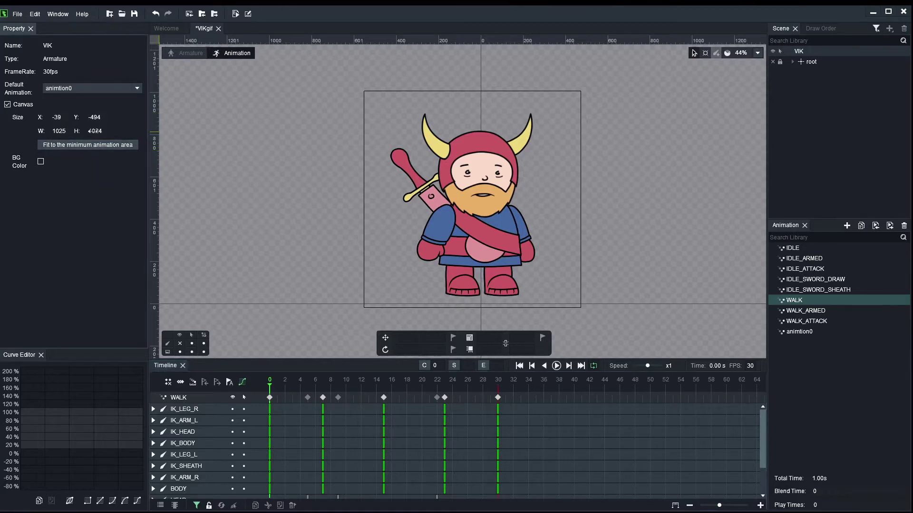
Enlarge the canvas to a width of 1140 and a height of 1200
left_click_drag(60, 132, 224, 132)
left_click_drag(119, 131, 428, 57)
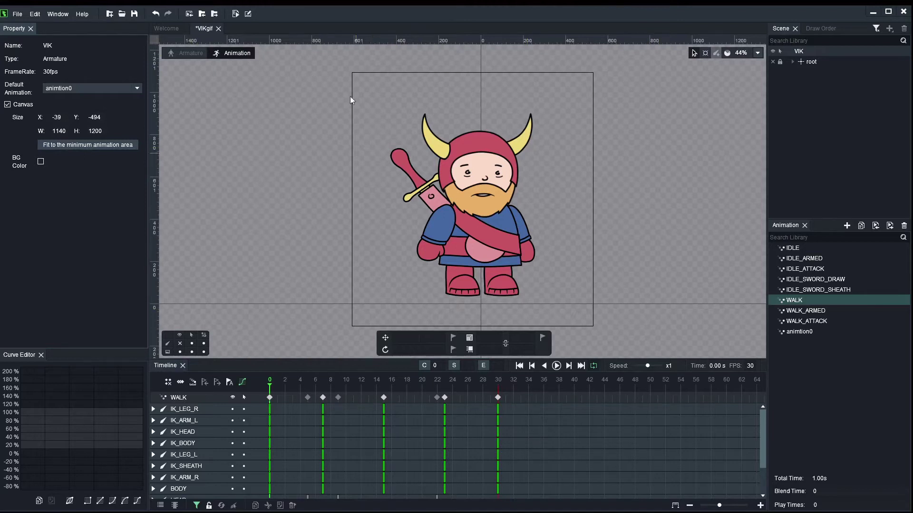
Set the canvas size to a width of 1024 and a height of 1024
left_click(62, 131)
type("2024")
key("ctrl+a")
type("0")
left_click(68, 131)
type("1024")
key("Tab")
type("1")
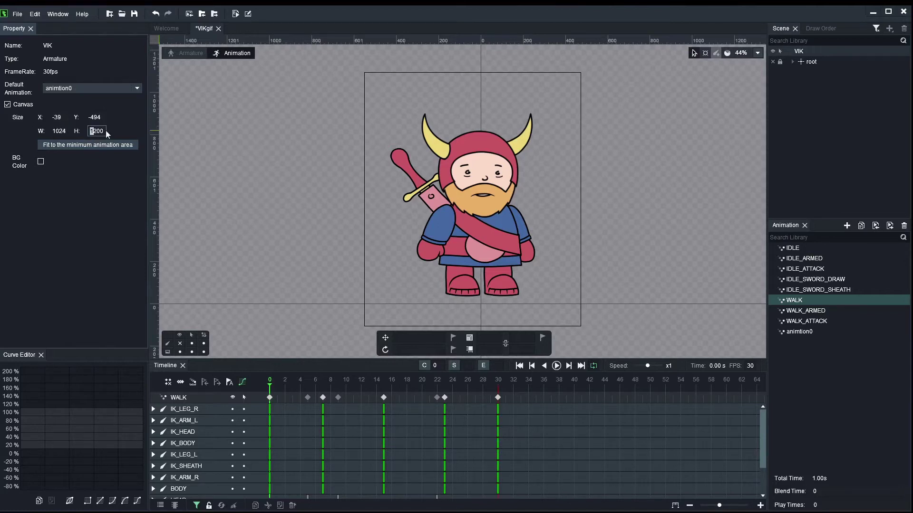
type("024")
key("Return")
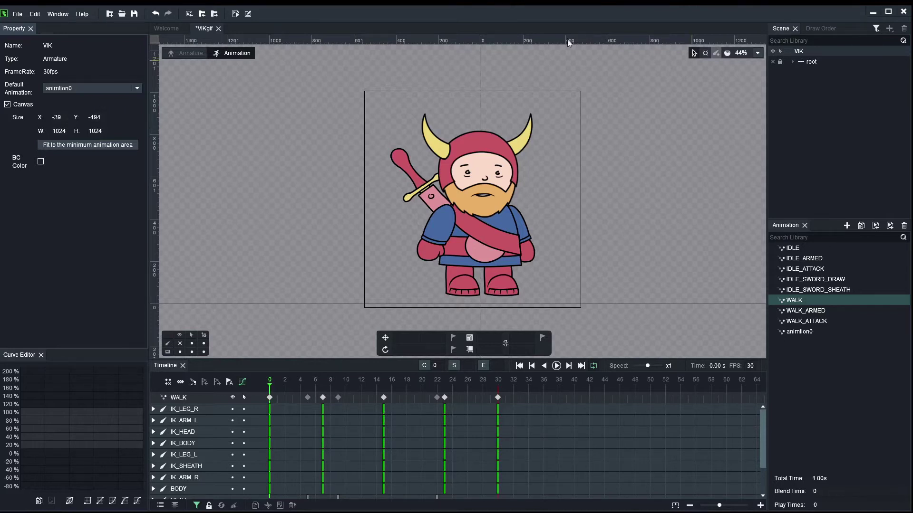
Start an image export of the armature with the type Sequence and the format GIF
left_click(18, 14)
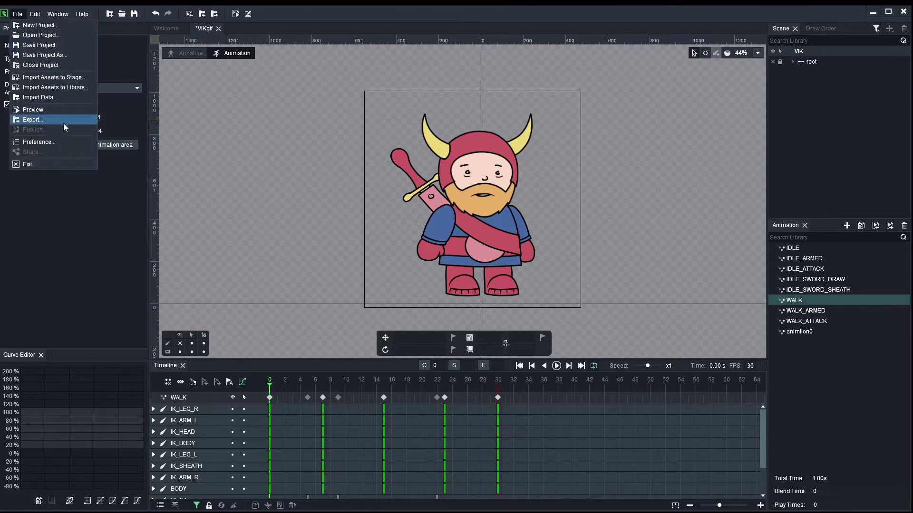
left_click(39, 119)
left_click(362, 118)
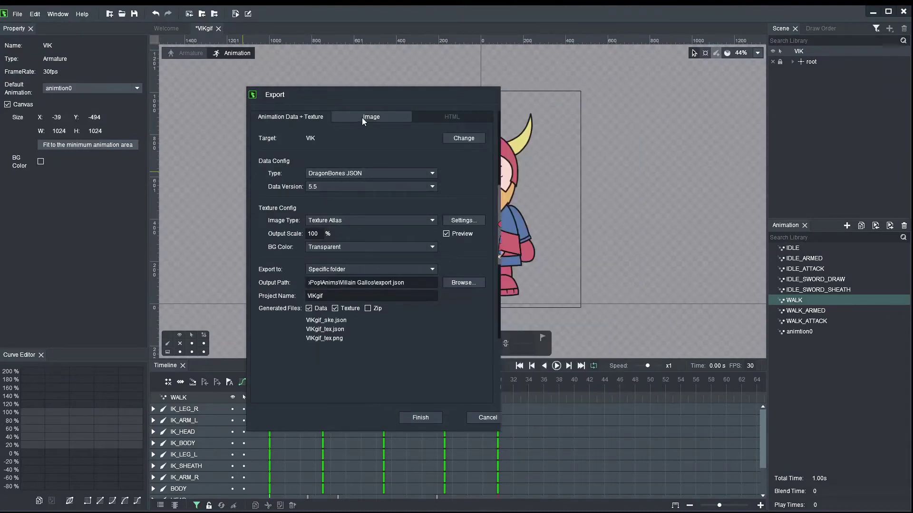
left_click(317, 163)
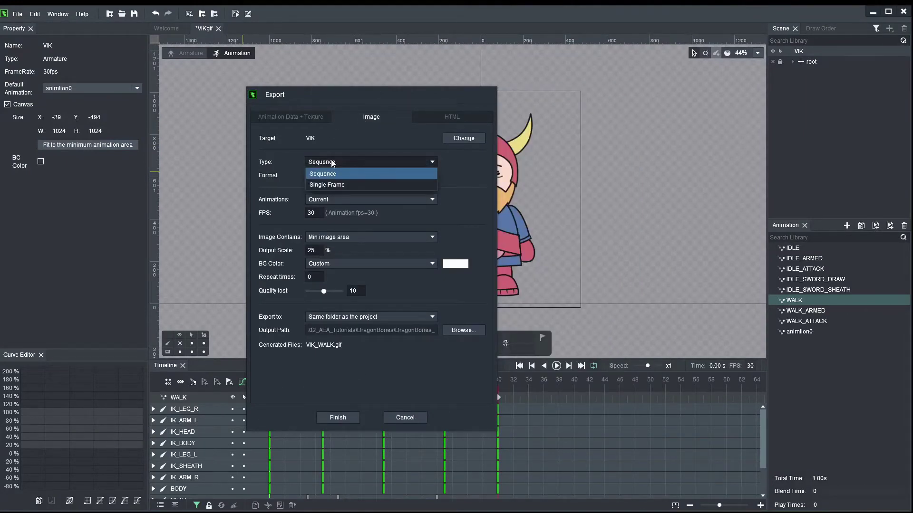
left_click(322, 174)
left_click(322, 175)
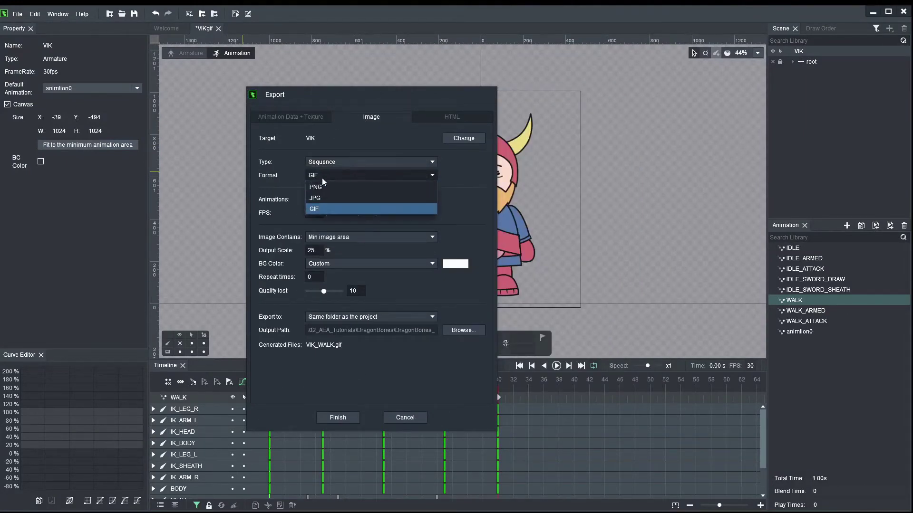
left_click(330, 212)
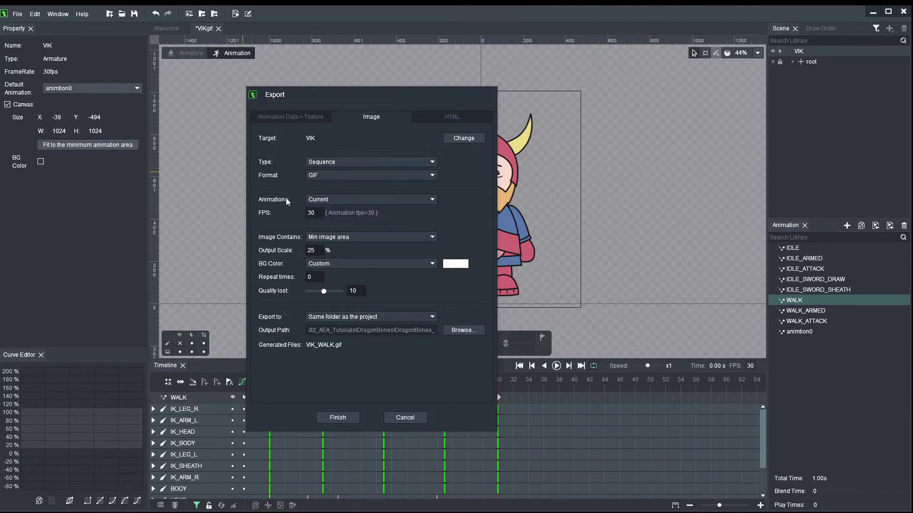
Try a custom animation selection for the export with only WALK chosen, return it to Current, and close the export dialog
left_click_drag(375, 90, 314, 82)
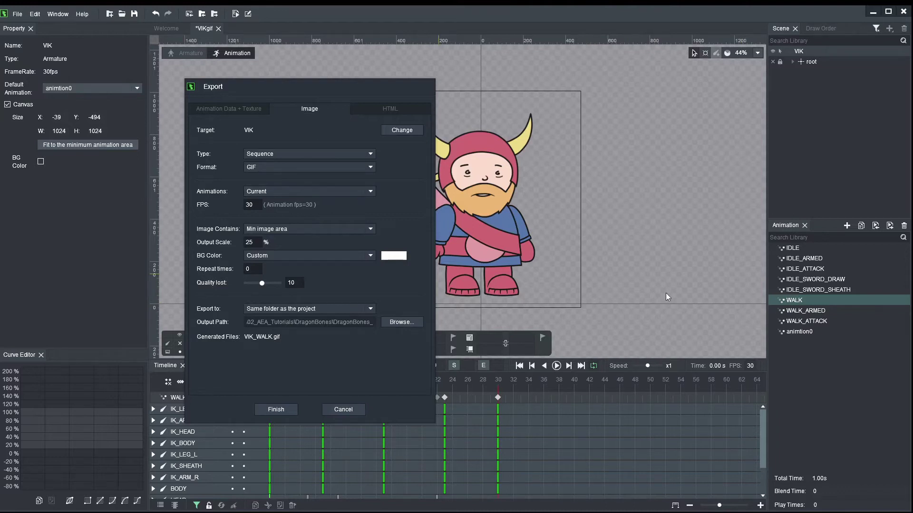
left_click(306, 192)
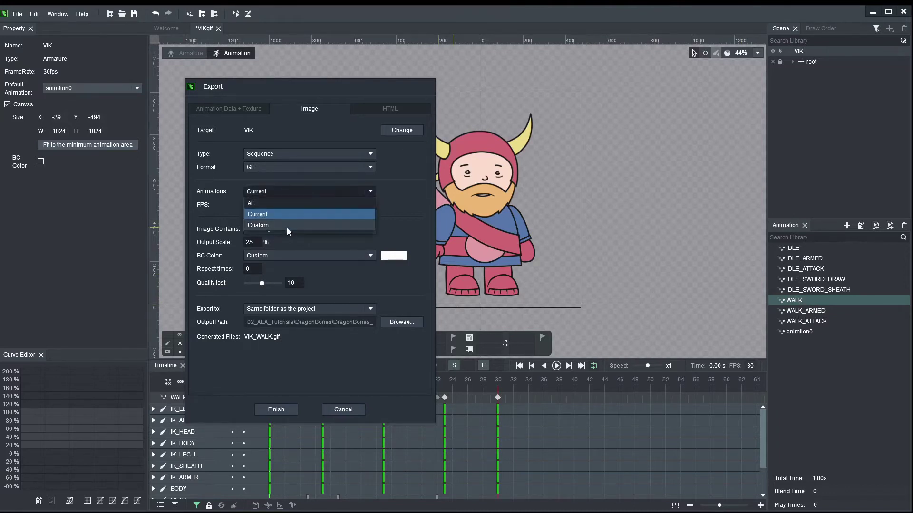
left_click(286, 226)
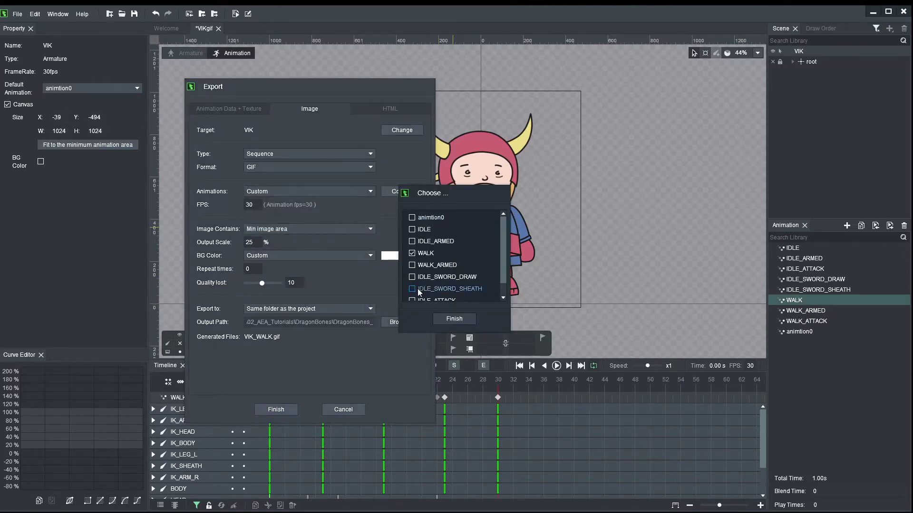
left_click(454, 319)
scroll(286, 195, "up", 1)
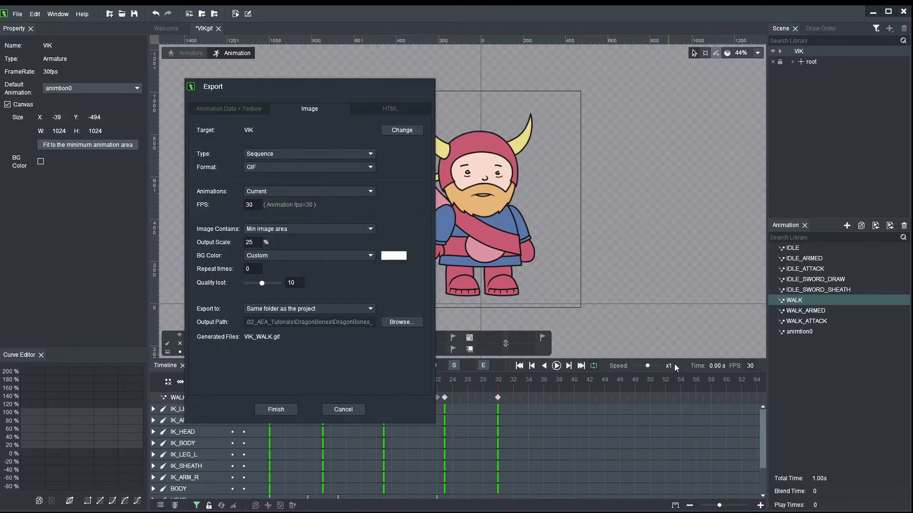
left_click(286, 411)
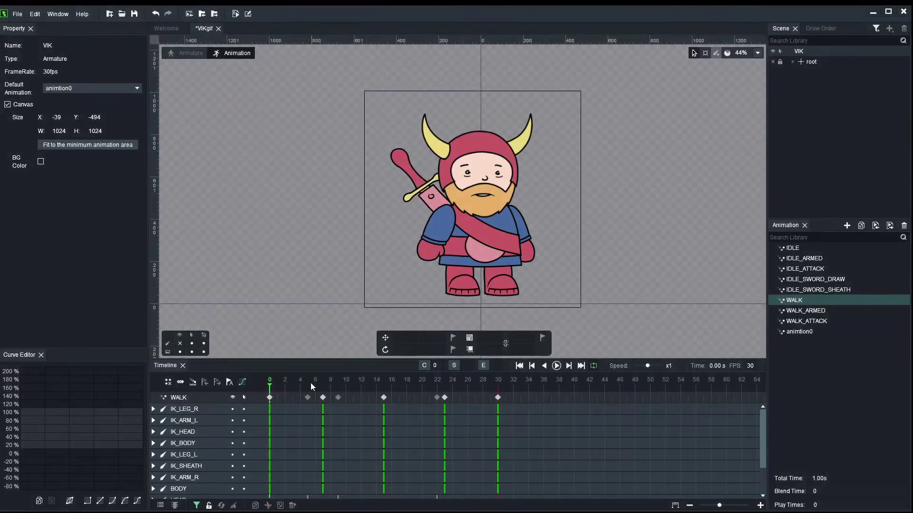
Play the WALK animation and stop it at frame 12
key("space")
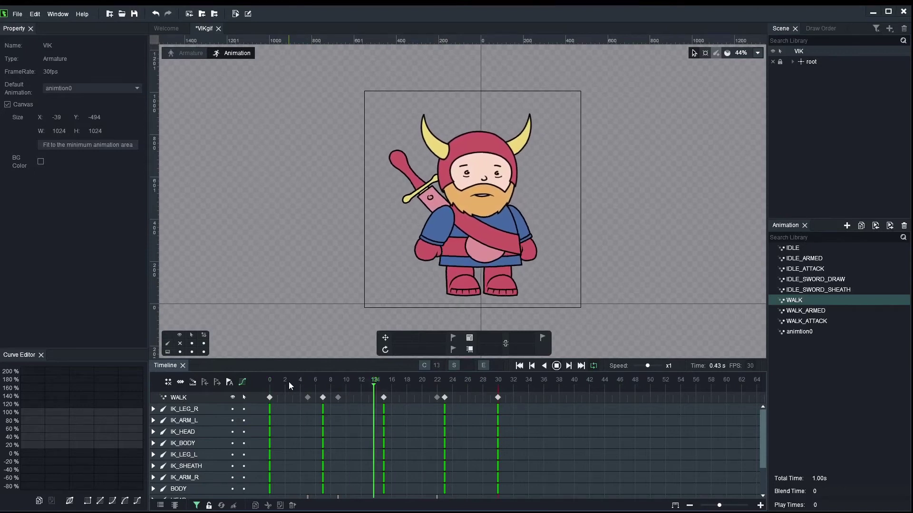
left_click(362, 384)
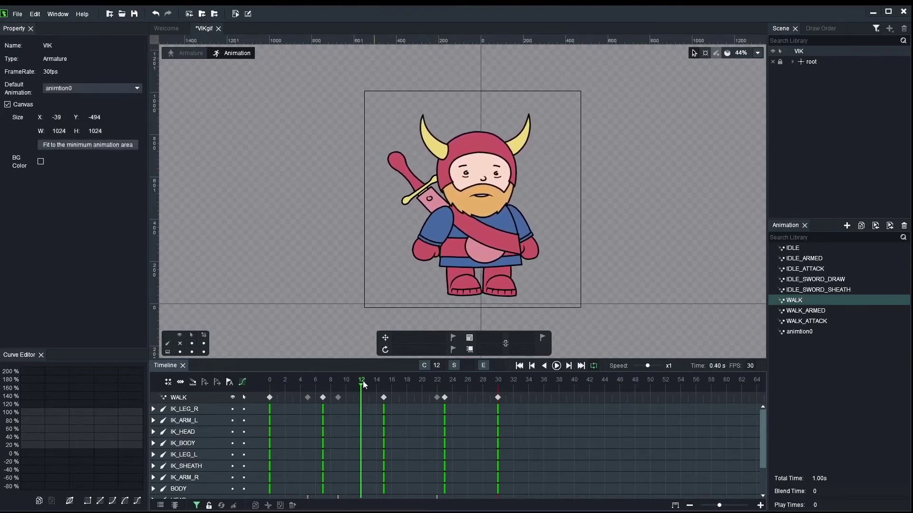
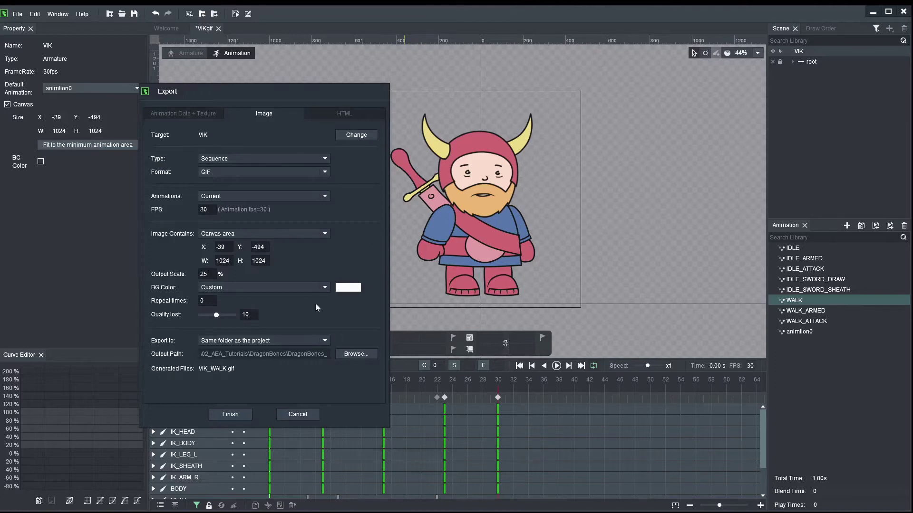
Set the export's background to a custom light grey colour, E0E0E0
left_click(245, 285)
left_click(227, 298)
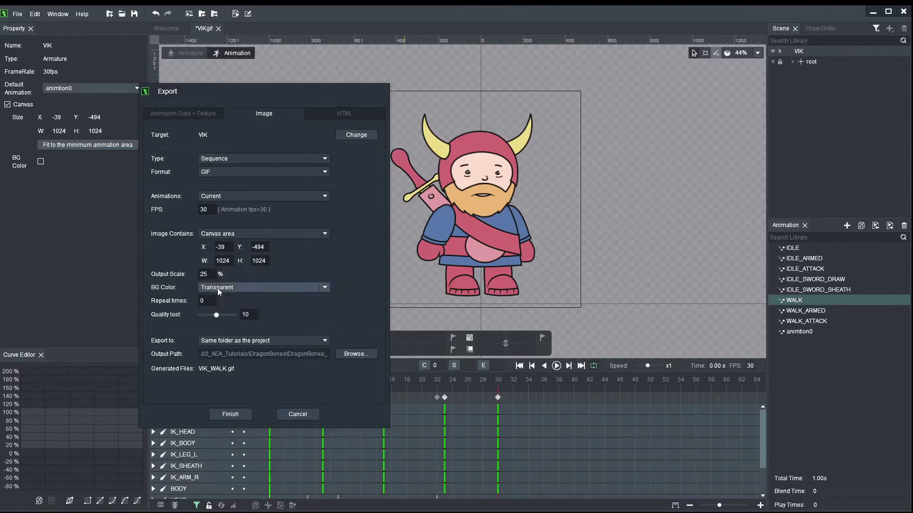
left_click(234, 286)
left_click(224, 309)
left_click(357, 288)
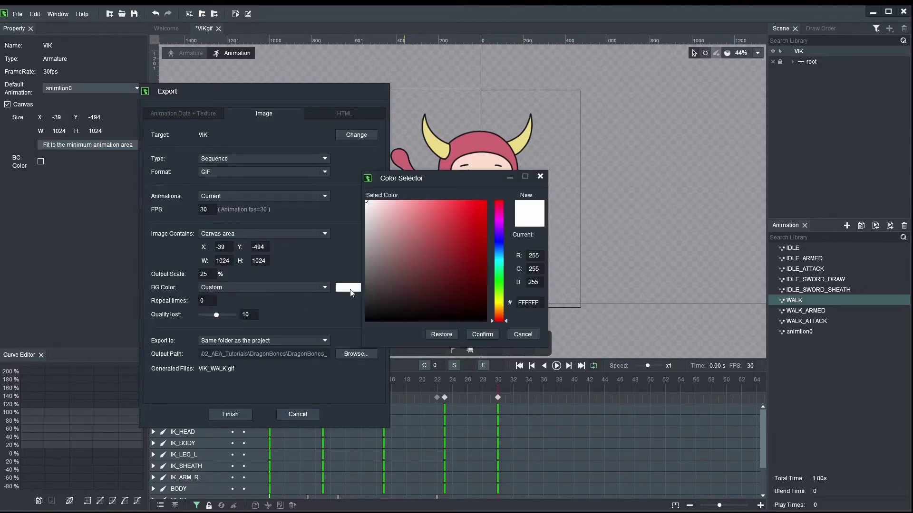
left_click_drag(386, 212, 346, 215)
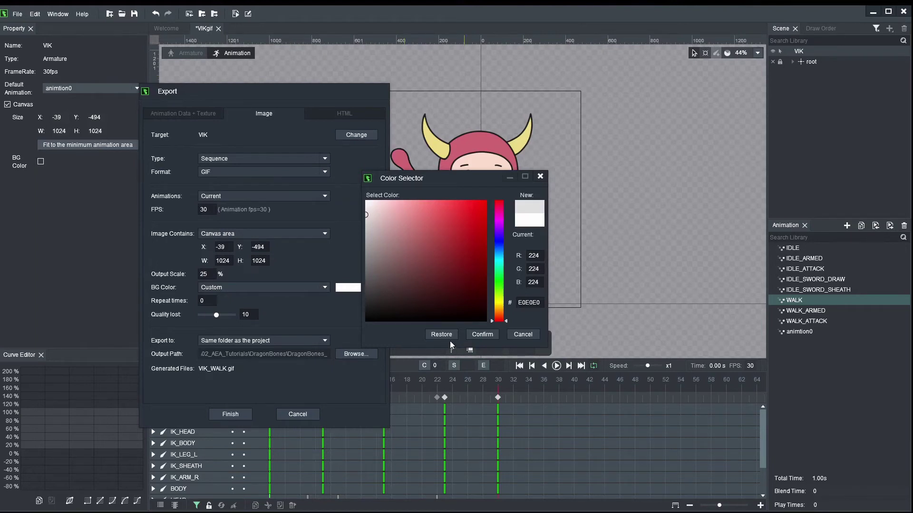
left_click(483, 335)
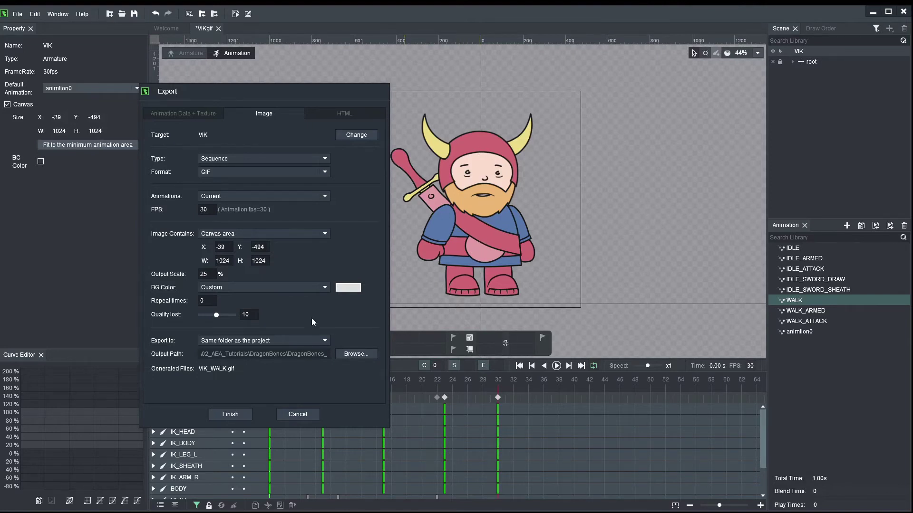
Try lower and higher quality loss settings for the GIF export
left_click_drag(215, 315, 194, 315)
left_click_drag(222, 315, 272, 319)
Choose the DragonBones_Ep_08_1 folder as the output path and export the WALK animation as a GIF
left_click(354, 354)
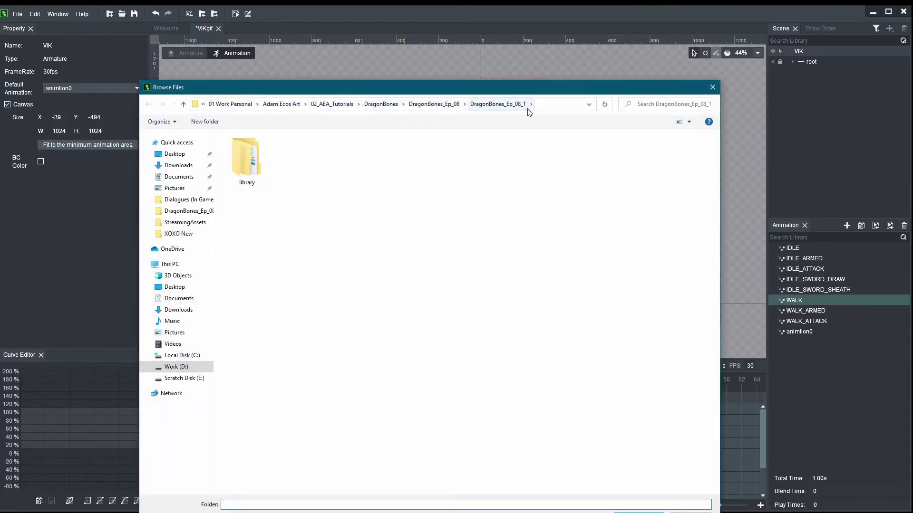
left_click(638, 512)
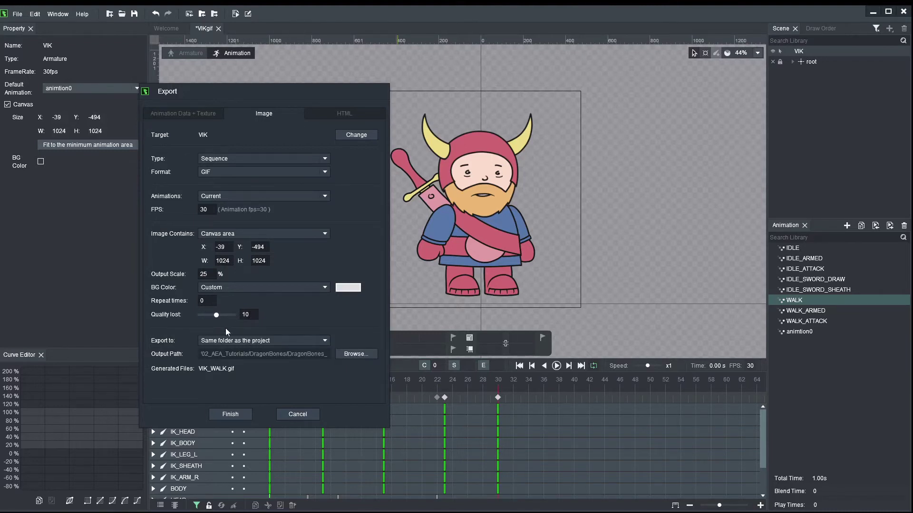
left_click(225, 412)
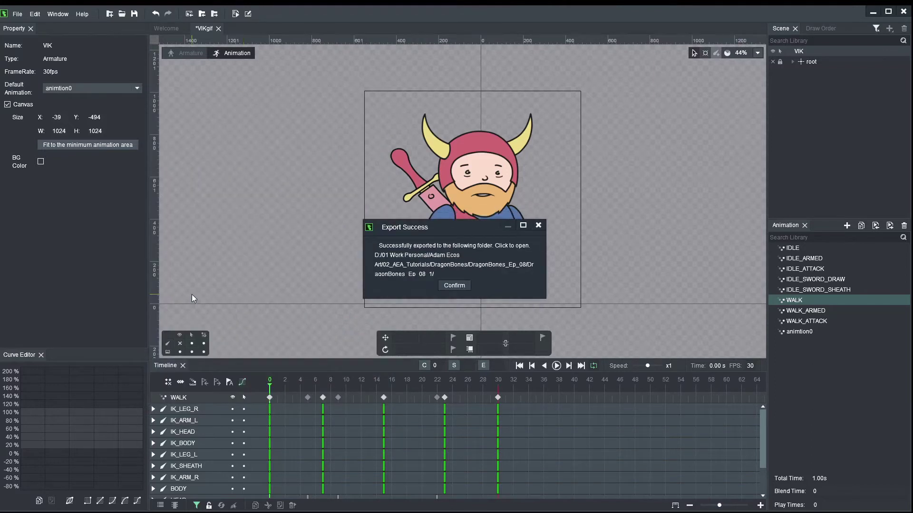
left_click(453, 285)
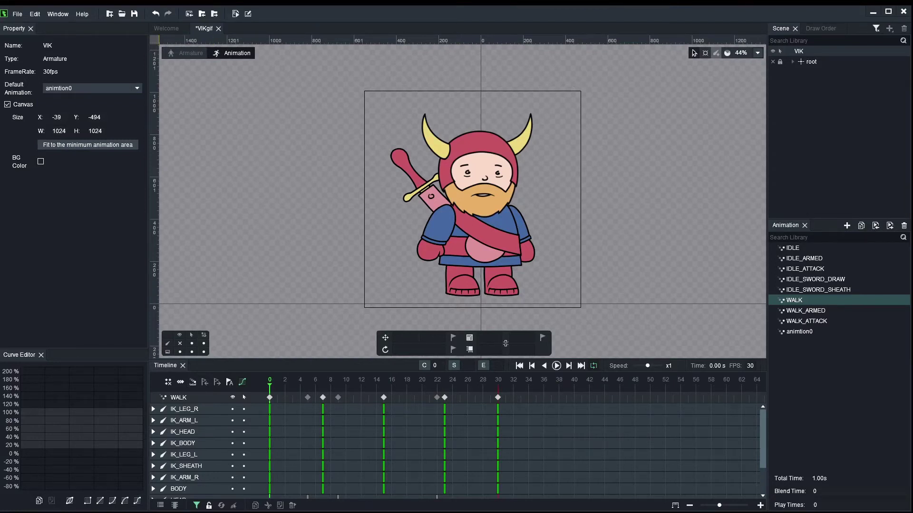
Switch to File Explorer, view the exported VIK_WALK GIF in Photos, and close the viewer
key("alt+Tab")
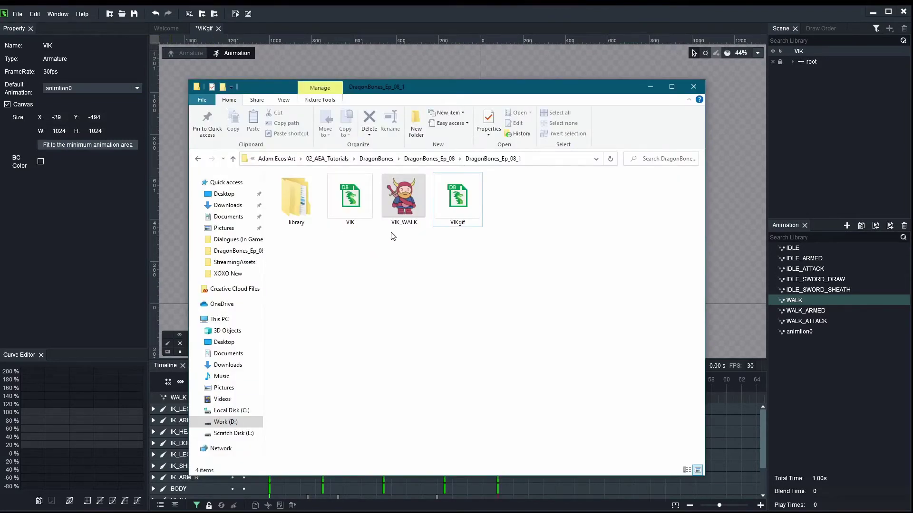
double_click(411, 211)
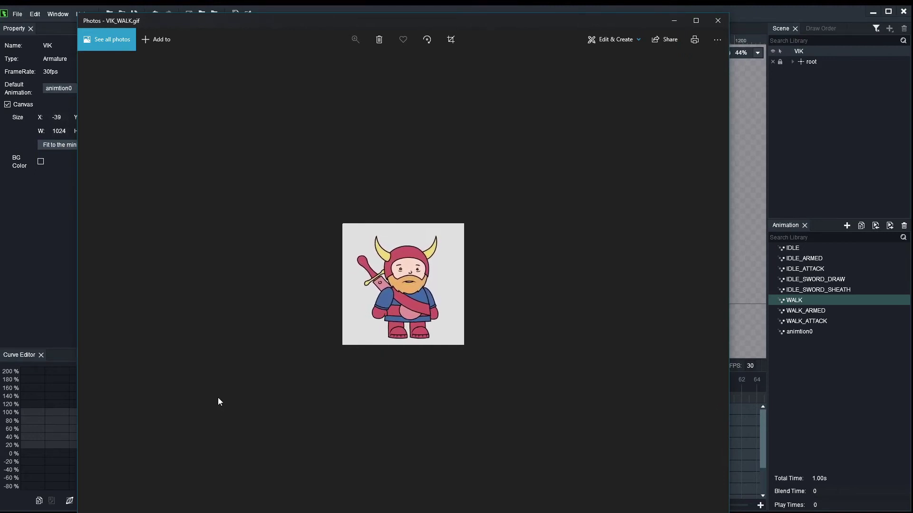
left_click(717, 24)
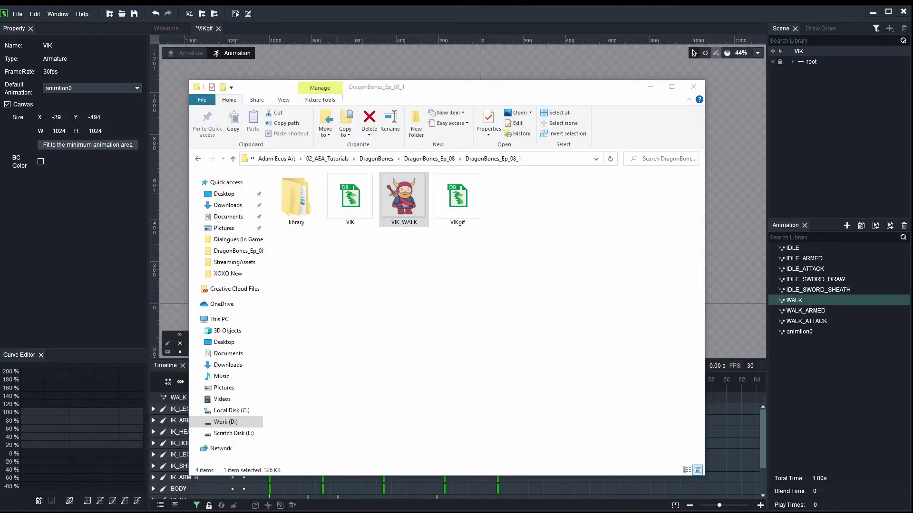
View the VIK_WALK GIF in the web browser, close it, and return to the animation project
left_click_drag(412, 227, 648, 350)
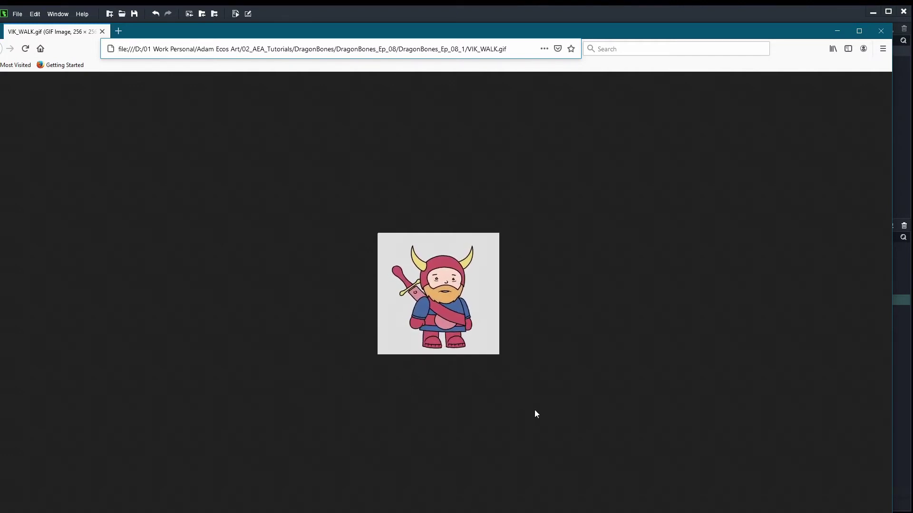
left_click(880, 30)
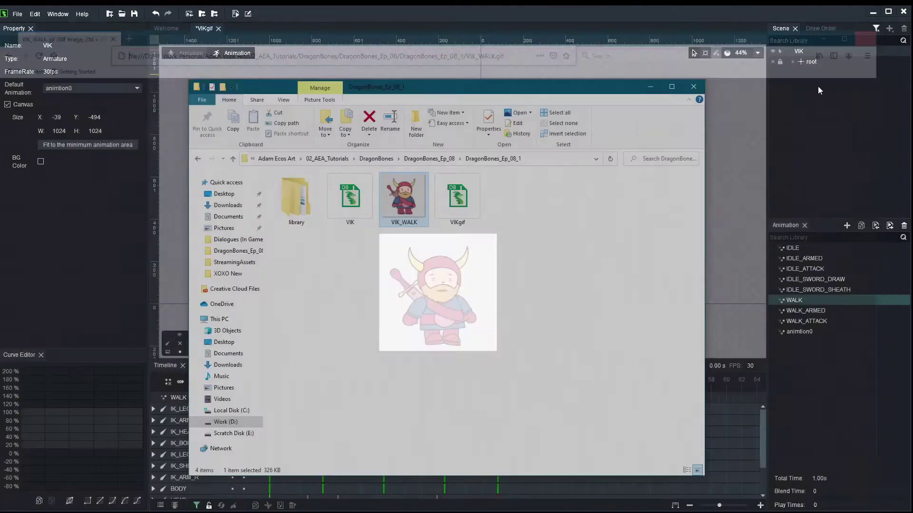
left_click(649, 87)
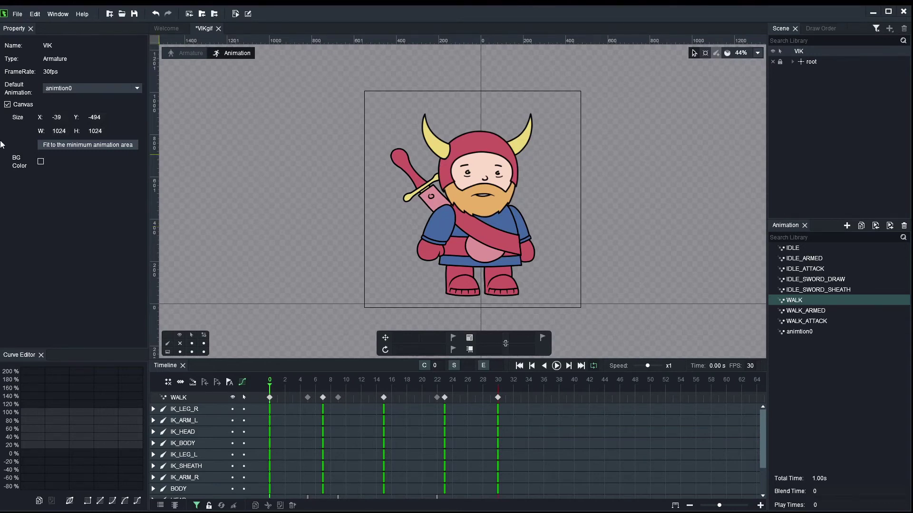
left_click(17, 14)
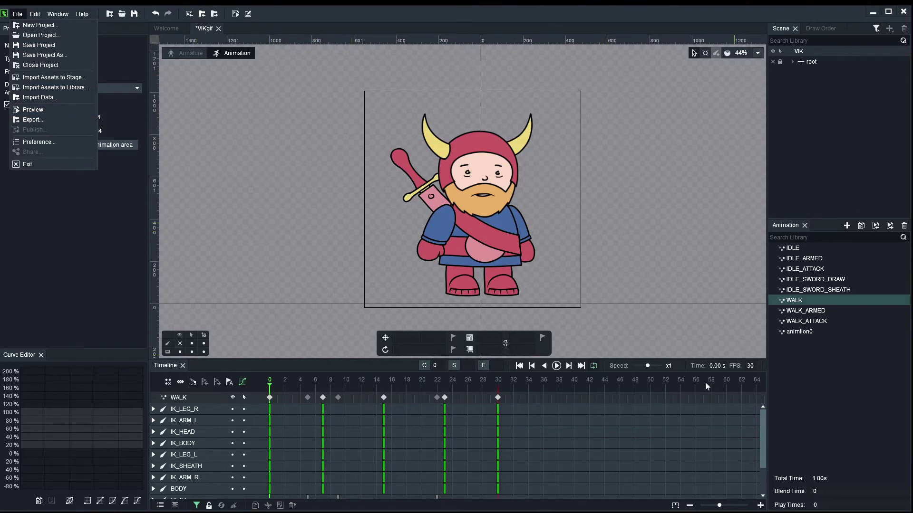
left_click(271, 209)
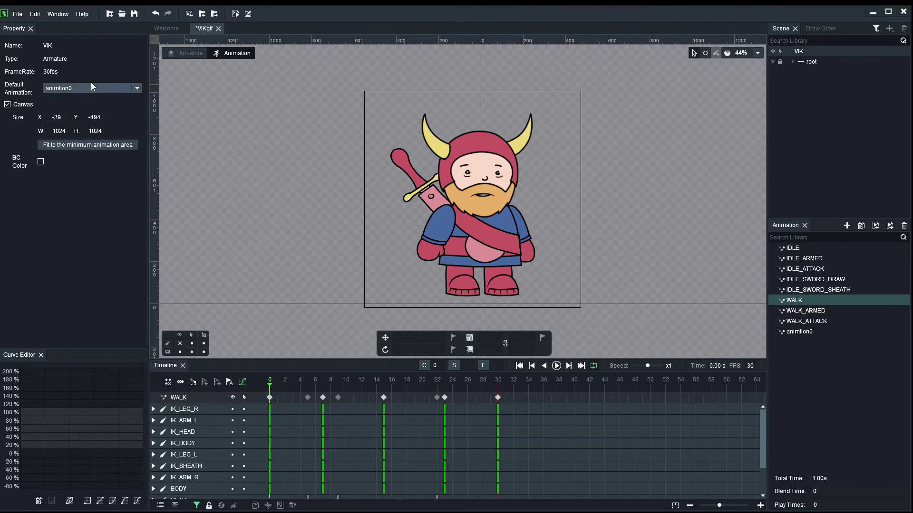
Bring up the image sequence export settings for VIK and set the GIF's image contents to Canvas area
left_click(17, 14)
left_click(17, 14)
left_click(17, 14)
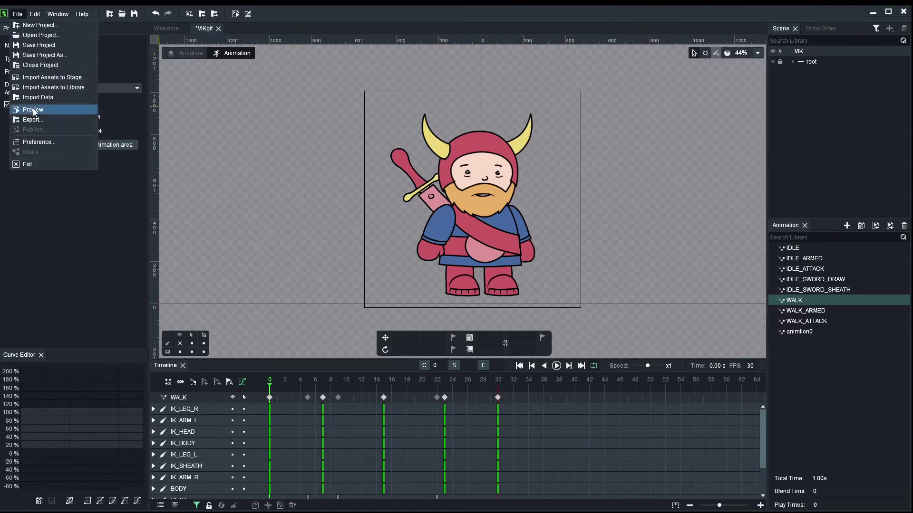
left_click(35, 121)
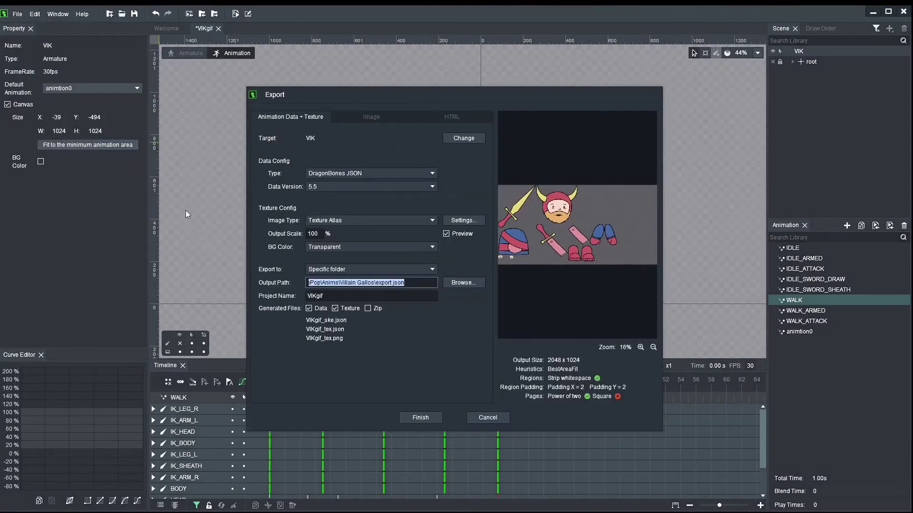
left_click(345, 116)
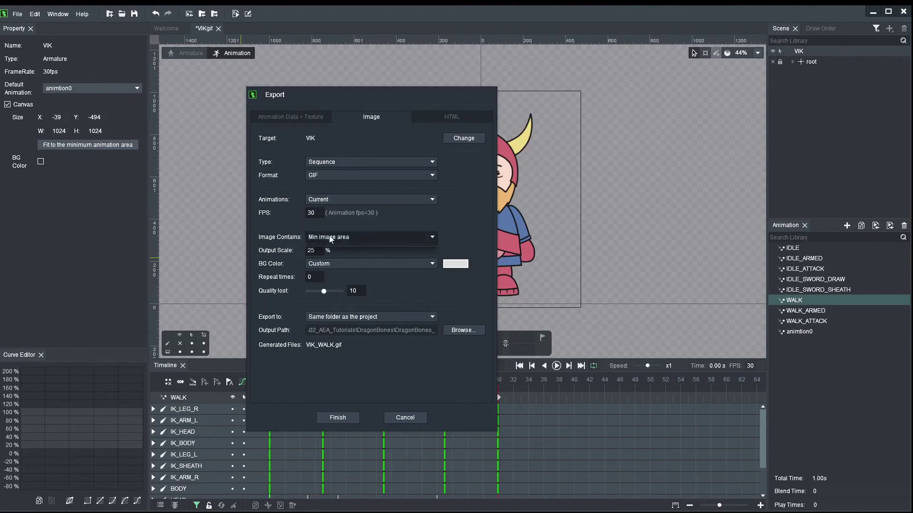
left_click(330, 238)
left_click(327, 260)
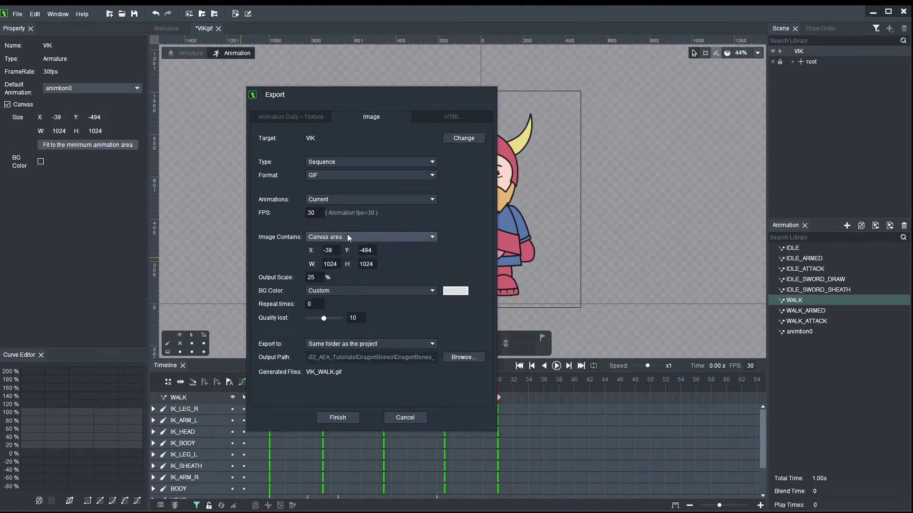
Set the GIF's frame rate to 10 FPS and export the WALK animation
double_click(309, 214)
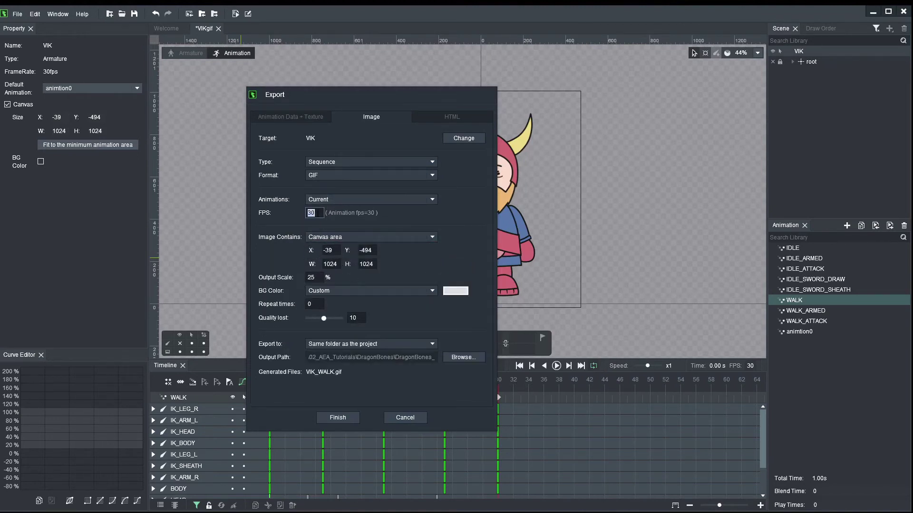
type("10")
left_click(382, 210)
left_click(337, 417)
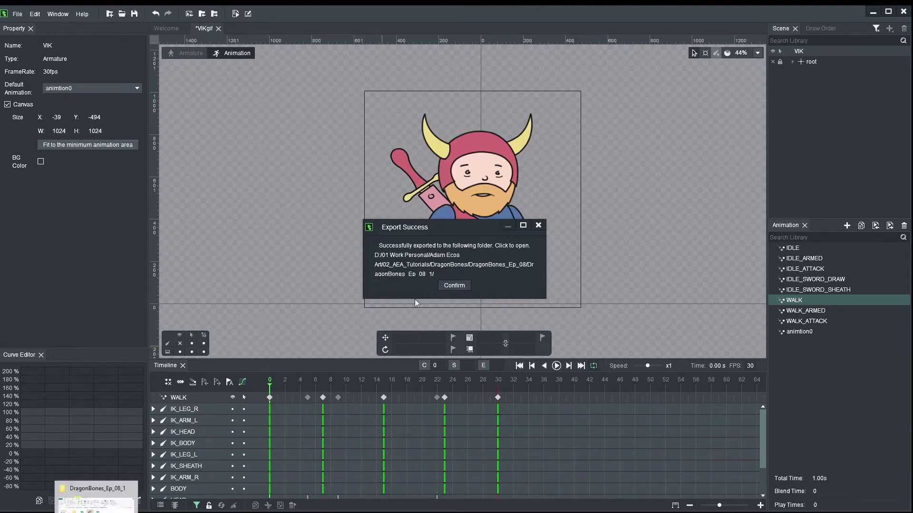
left_click(453, 286)
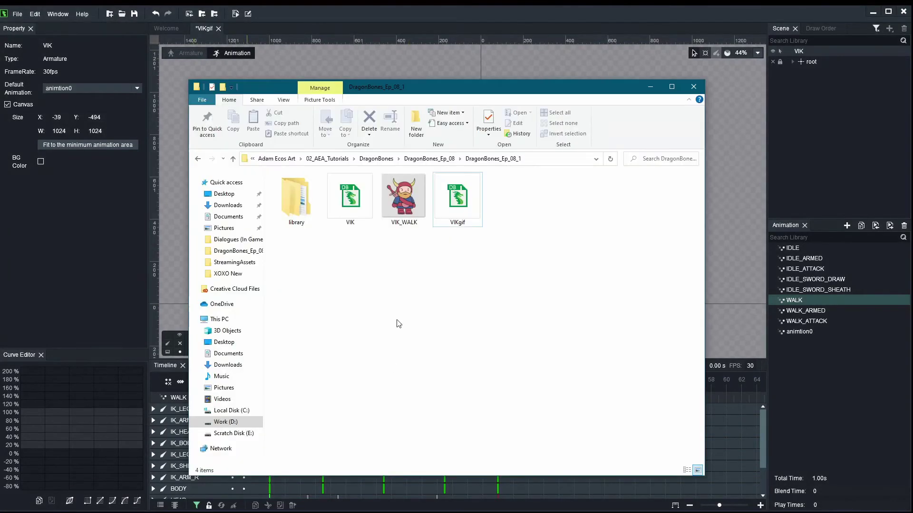
View the 10 FPS VIK_WALK GIF in Photos, close the viewer, and return to the animation project
double_click(397, 200)
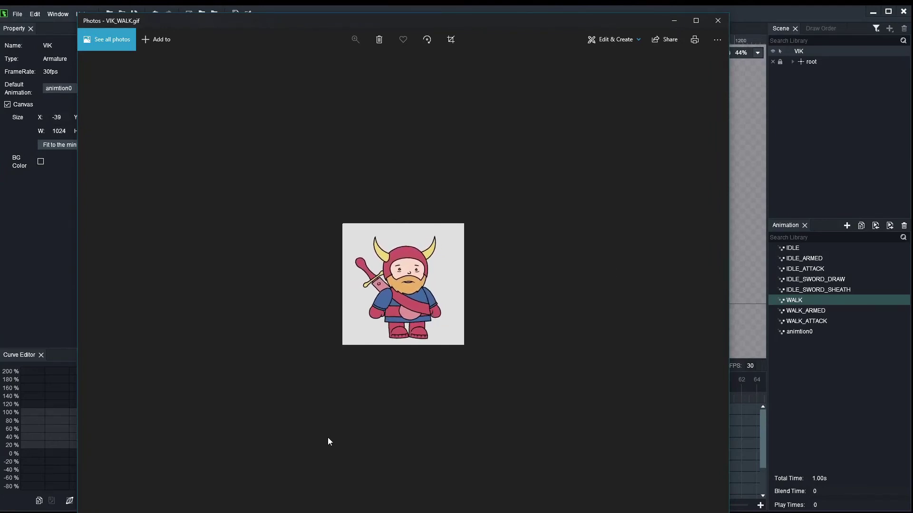
left_click(717, 21)
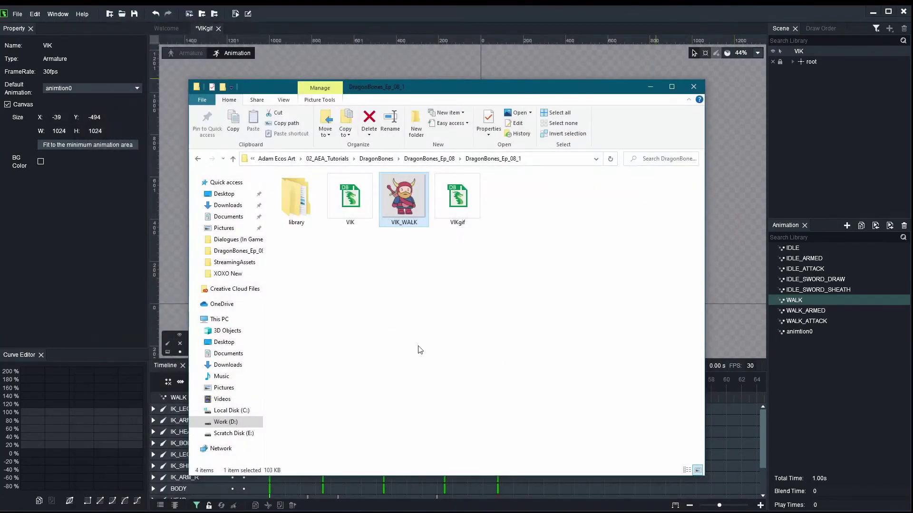
left_click(469, 42)
Reopen the image export settings for the WALK GIF and choose Canvas area as the image contents
left_click(16, 15)
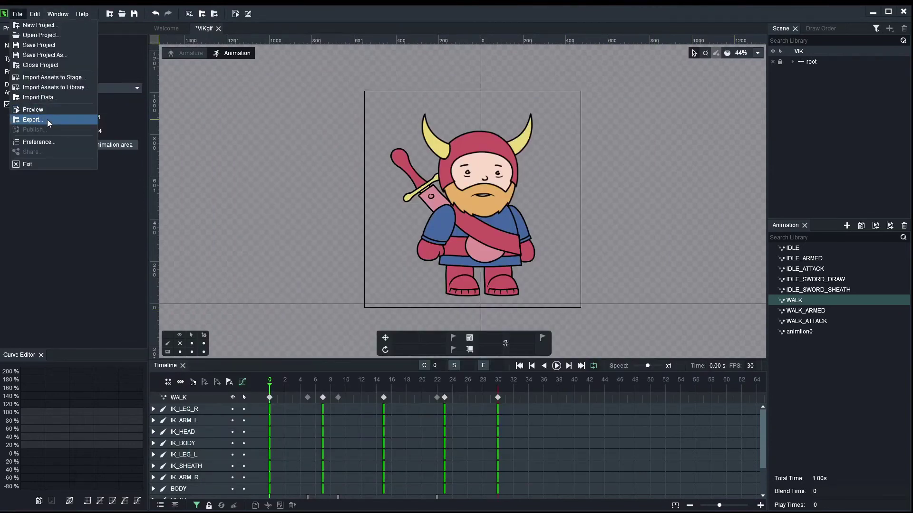
left_click(47, 119)
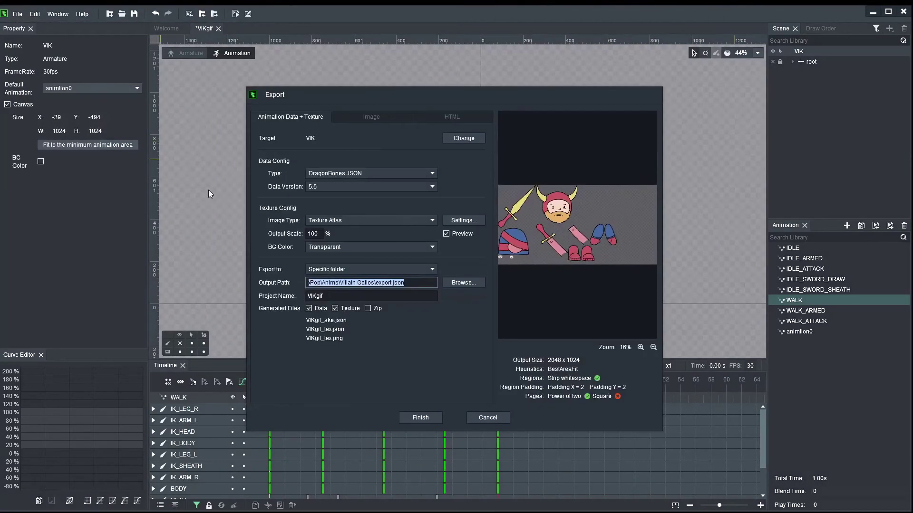
left_click(350, 116)
left_click(327, 238)
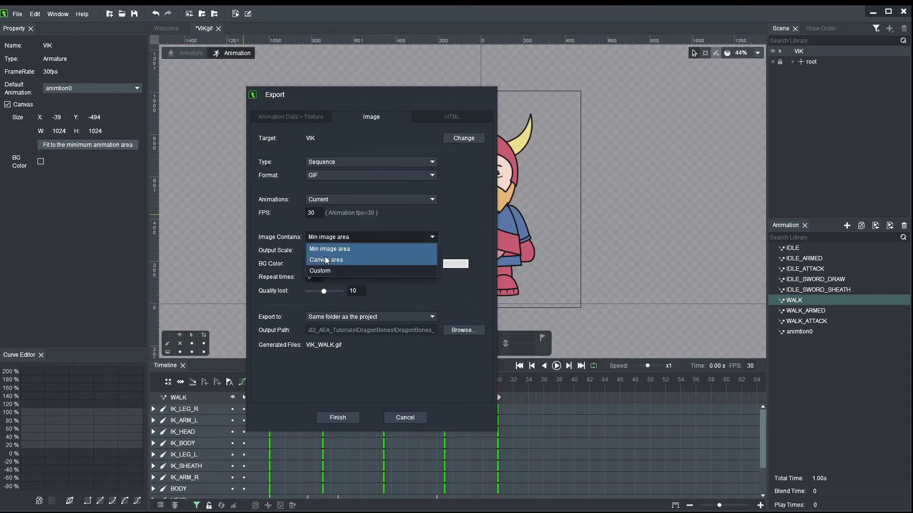
left_click(321, 259)
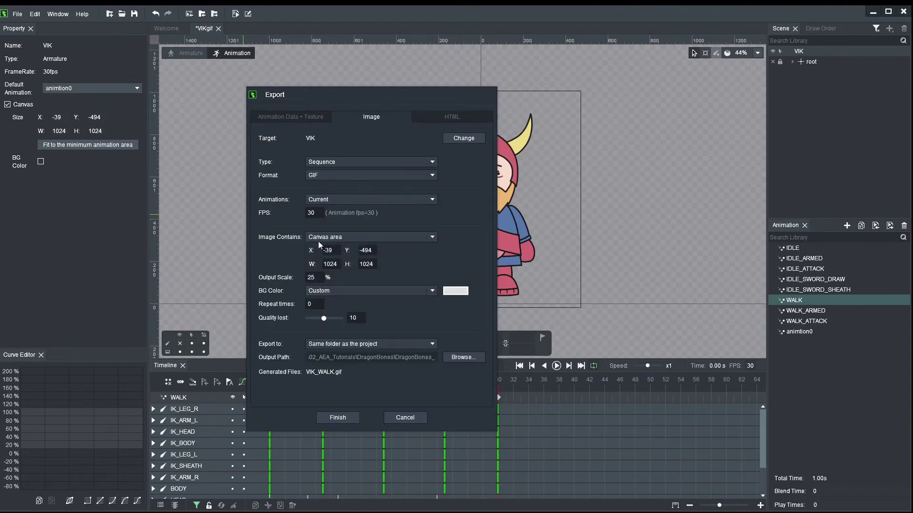
Set the frame rate to 6 FPS and export the WALK GIF again
left_click(300, 213)
double_click(309, 213)
type("6")
left_click(343, 416)
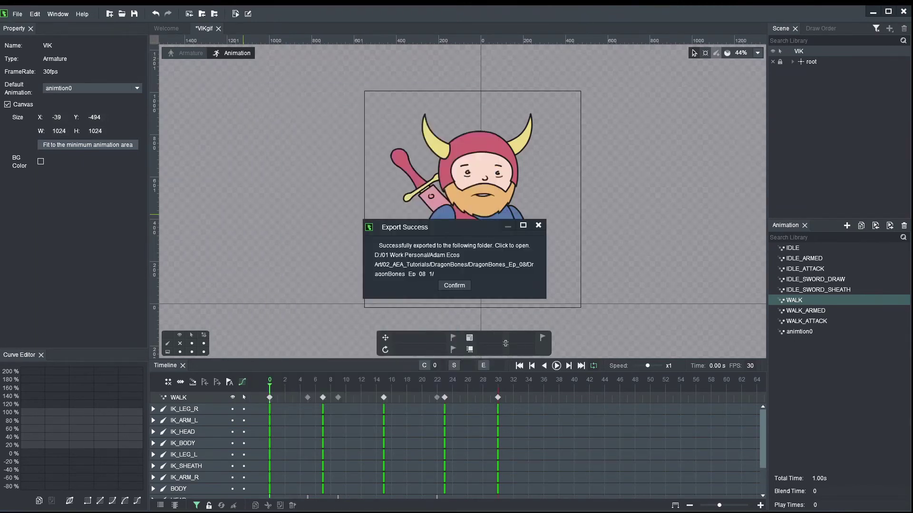
left_click(449, 286)
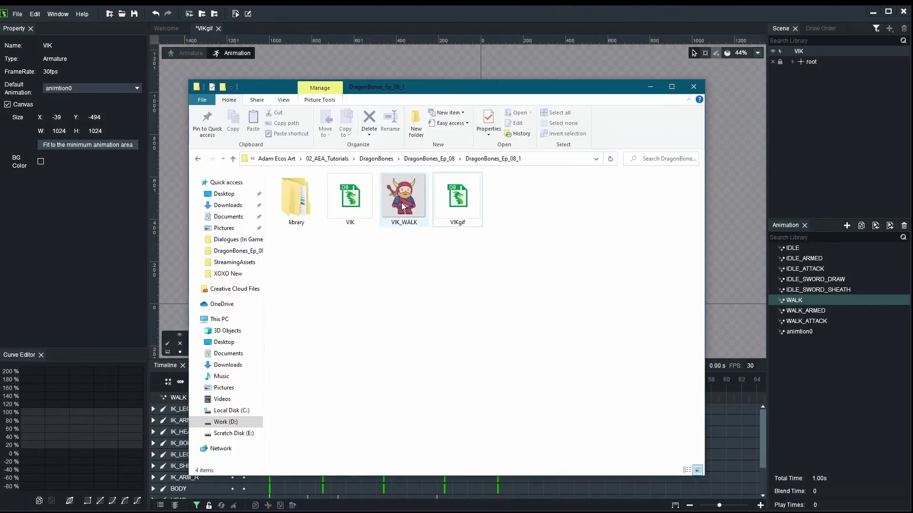
View the 6 FPS VIK_WALK GIF in Photos, close the viewer, and switch back to the animation project
double_click(395, 209)
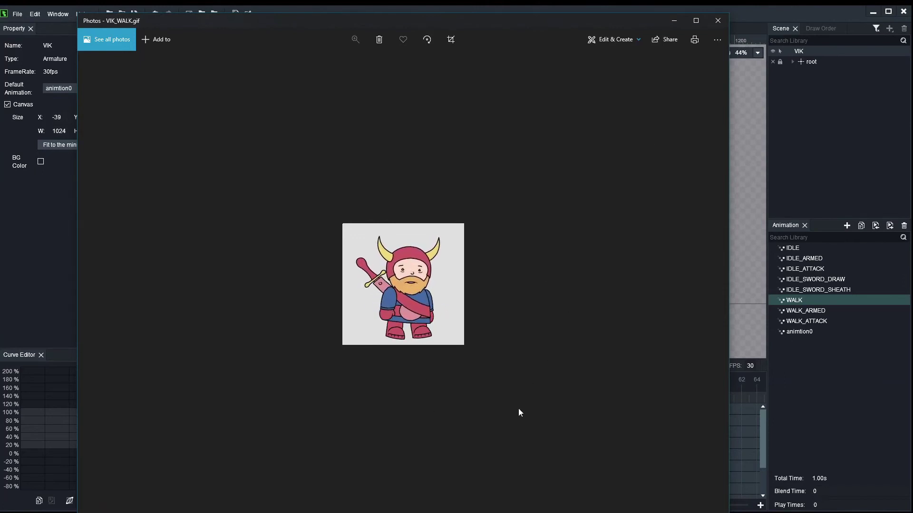
left_click(717, 20)
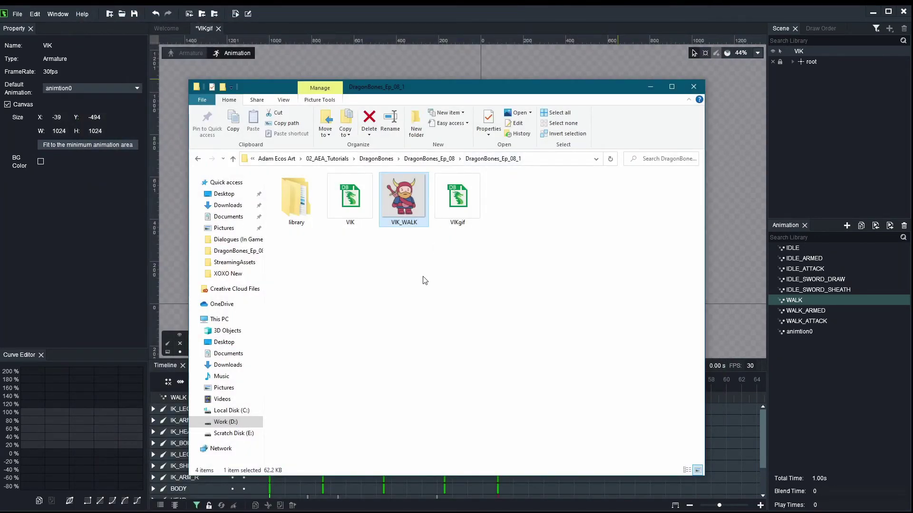
key("alt+Tab")
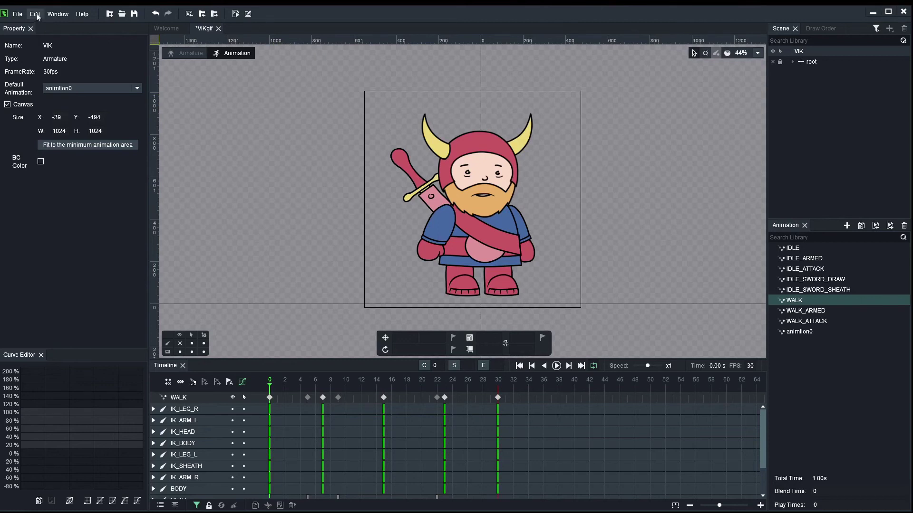
Start another image export of the WALK animation with the image contents set to Canvas area
left_click(17, 14)
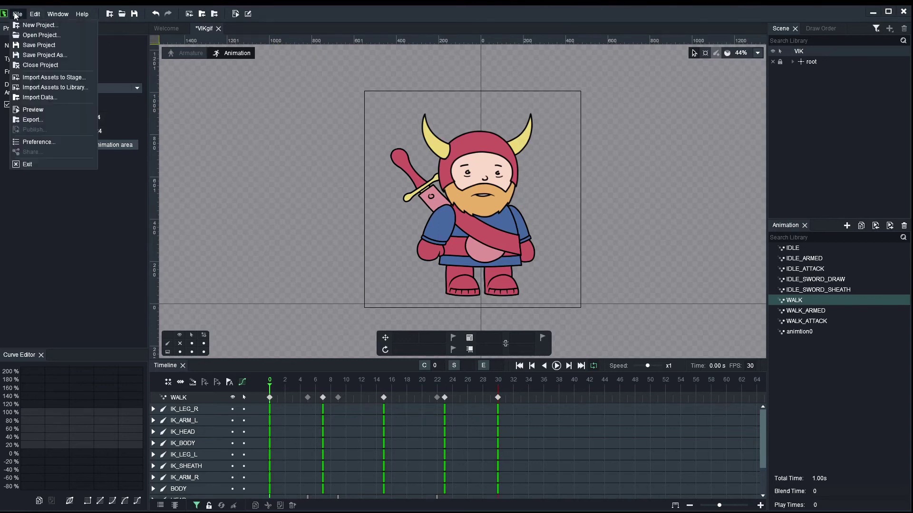
left_click(39, 120)
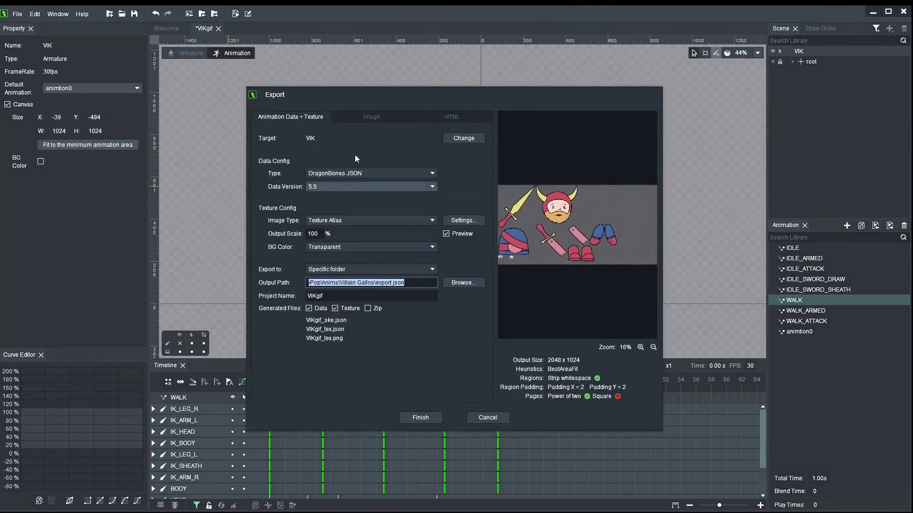
left_click(349, 116)
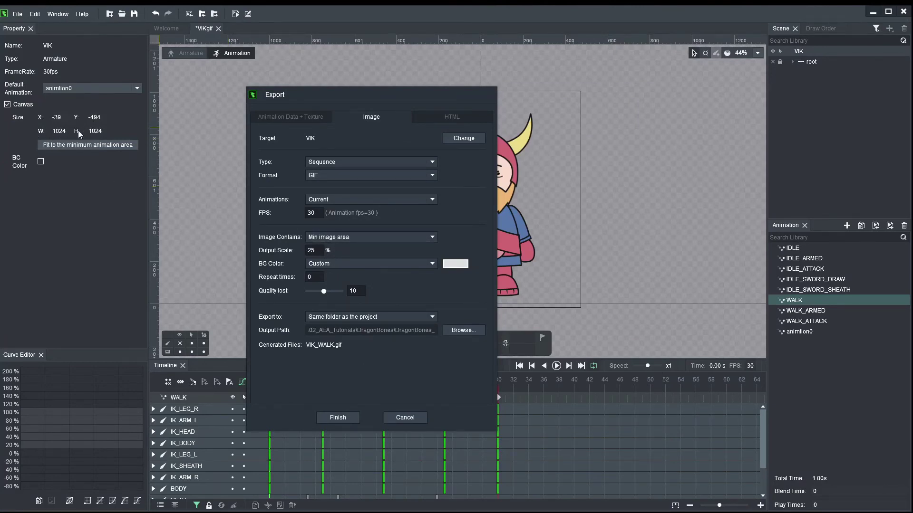
left_click(329, 238)
left_click(330, 259)
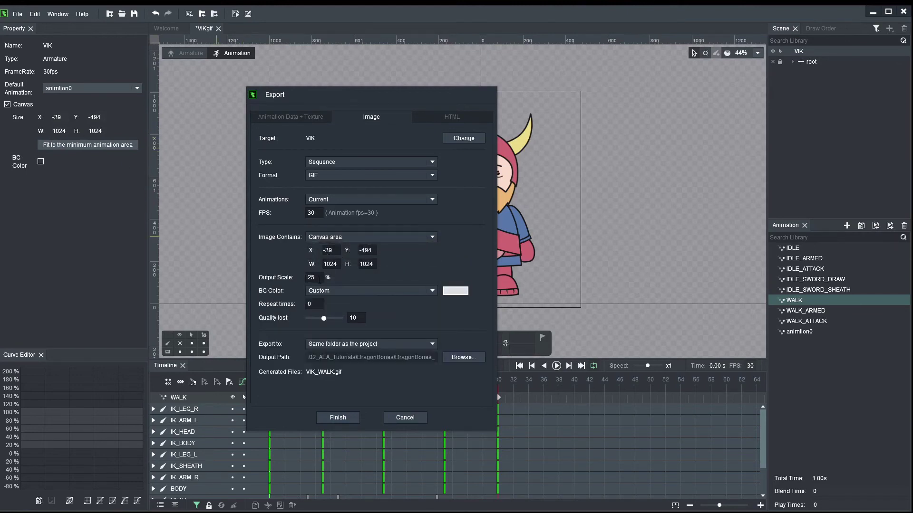
Set the GIF's output scale to 50% and its frame rate to 10 FPS
left_click(308, 277)
left_click_drag(324, 276, 304, 276)
type("50")
left_click(370, 280)
left_click(308, 213)
type("10")
left_click(418, 218)
Make the GIF's background transparent and export the WALK animation
left_click(330, 291)
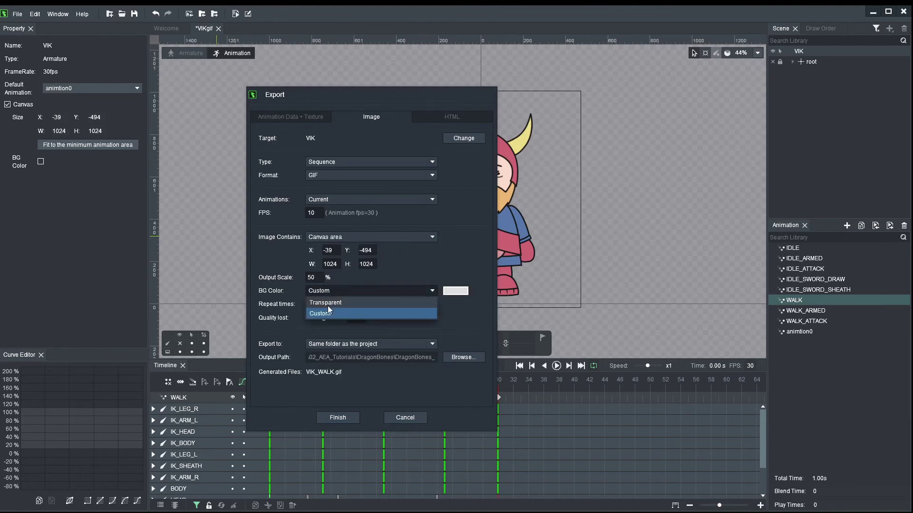
left_click(329, 303)
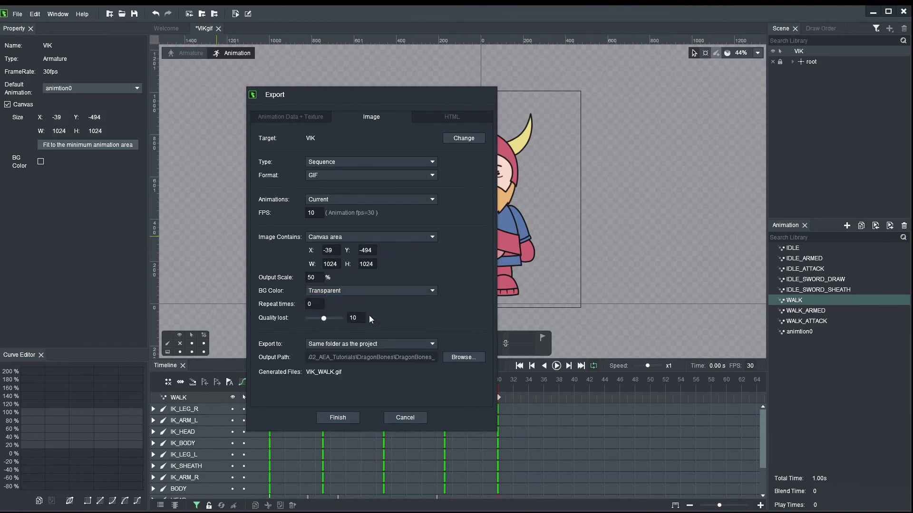
left_click(334, 418)
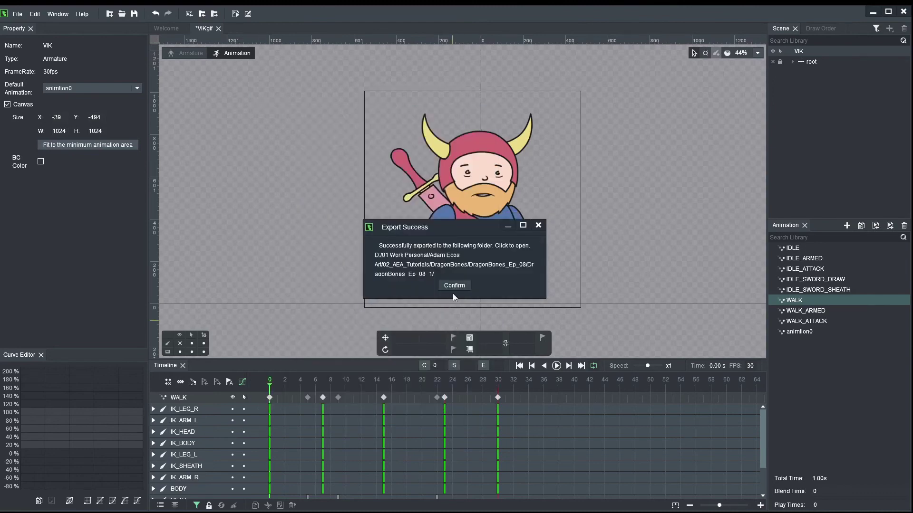
left_click(454, 287)
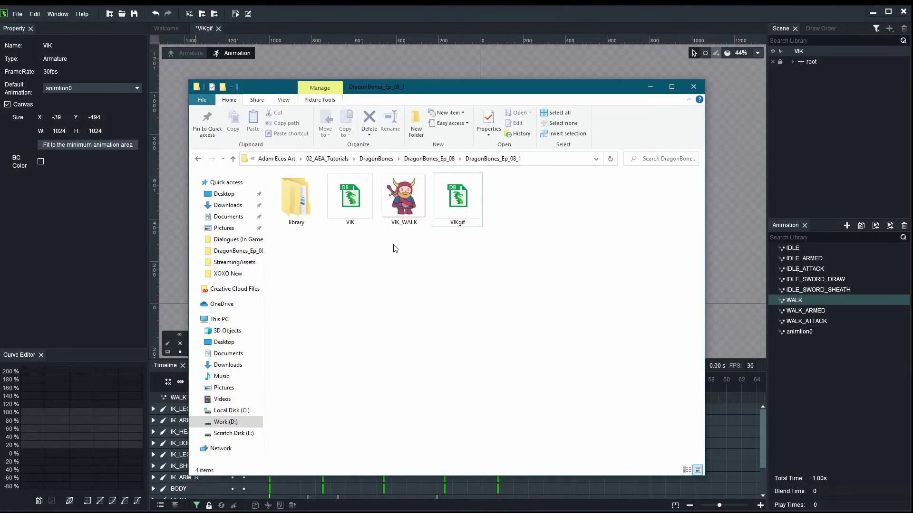
View the transparent VIK_WALK GIF in Photos and close the viewer
double_click(352, 191)
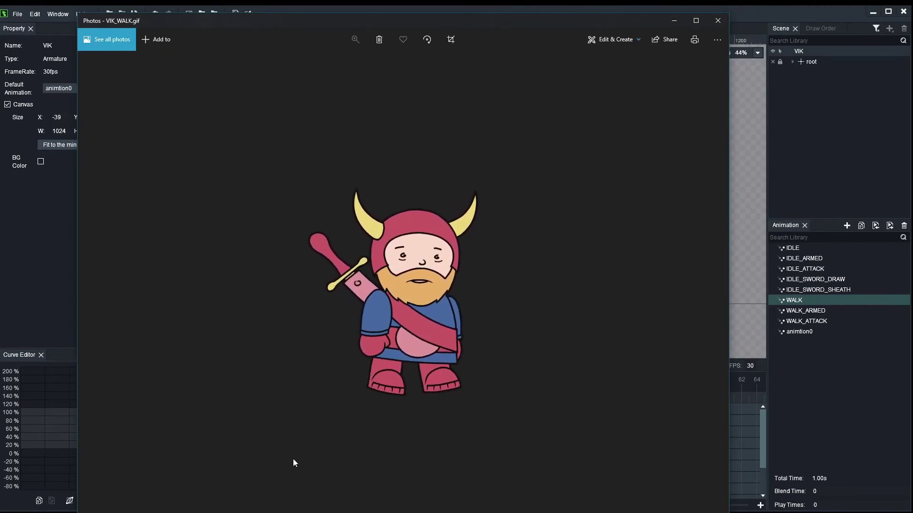
left_click(714, 20)
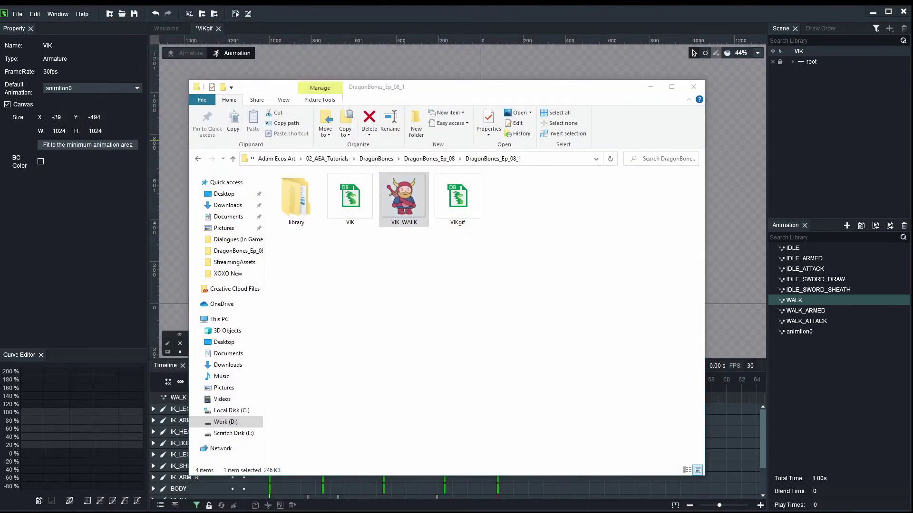
Load the VIK_WALK GIF from File Explorer into Firefox, view it there, and close the browser
key("alt+Tab")
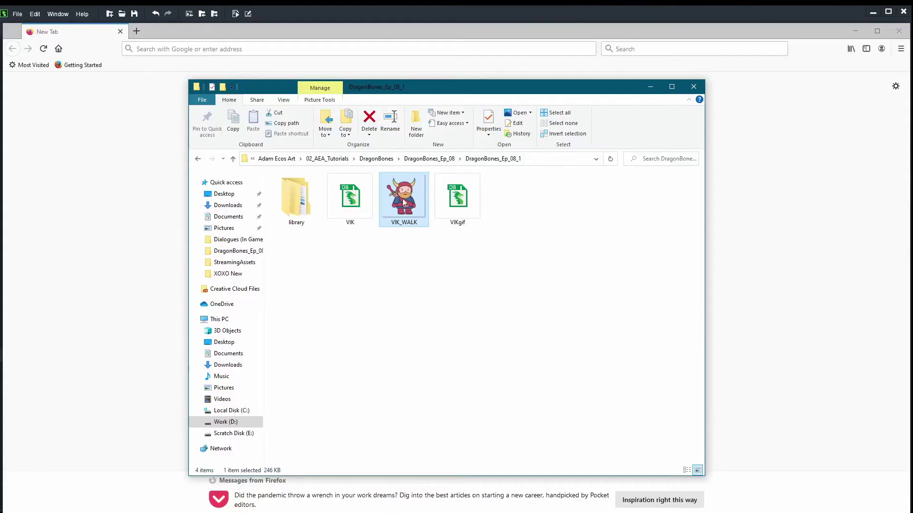
left_click_drag(404, 197, 748, 284)
left_click(674, 6)
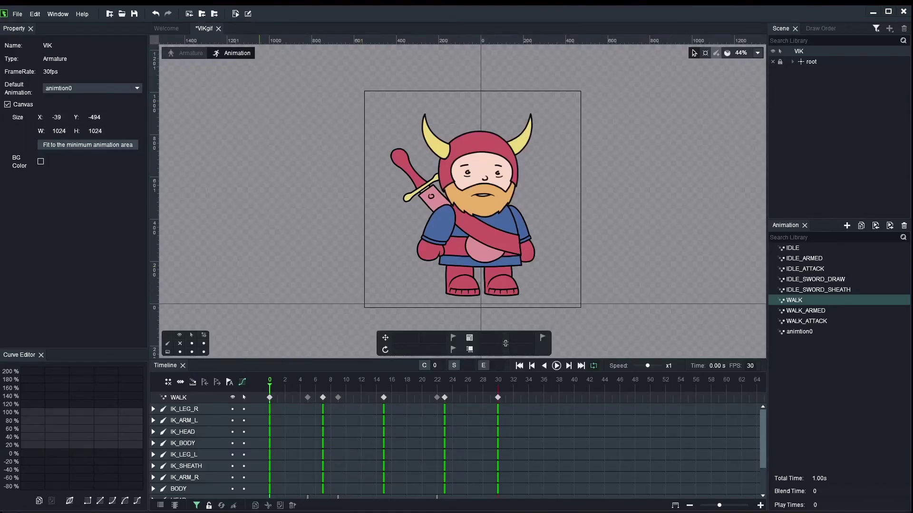
key("alt+Tab")
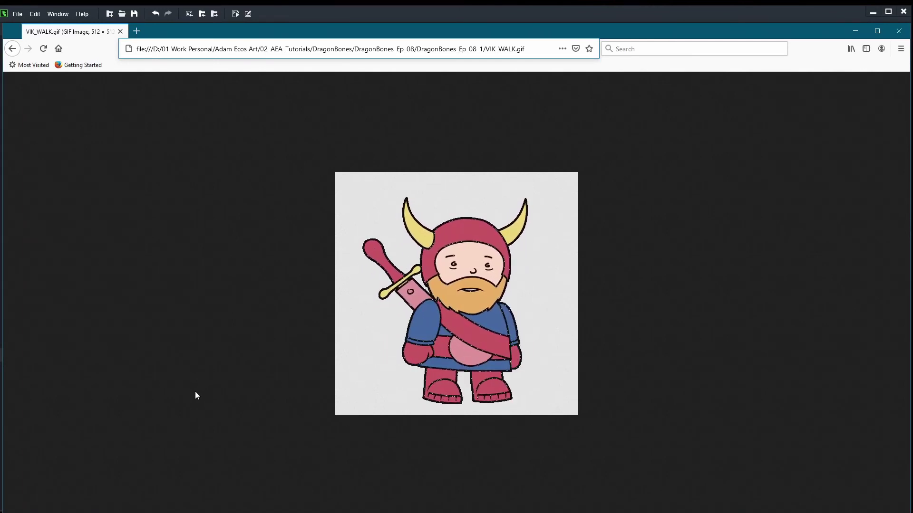
left_click(897, 31)
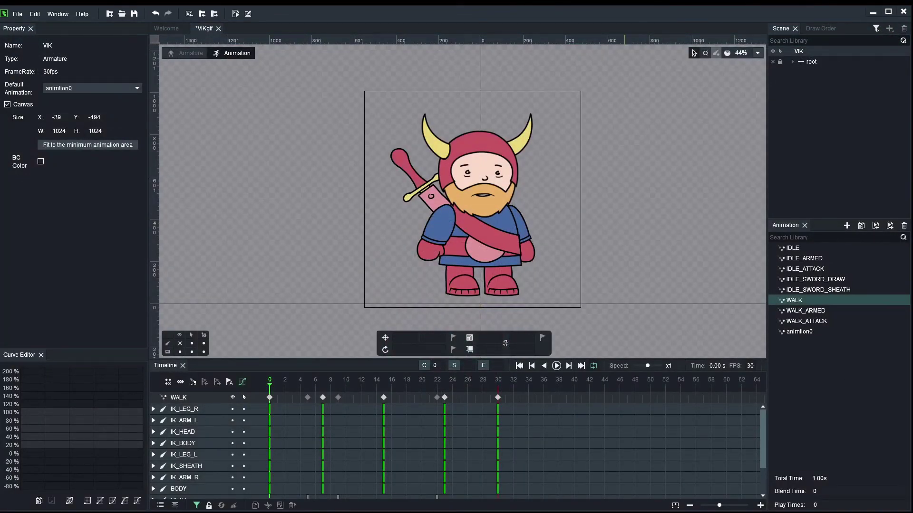
Switch to the other browser to view the VIK_WALK GIF, close it, and bring the GIF up in Firefox again
key("alt+Tab")
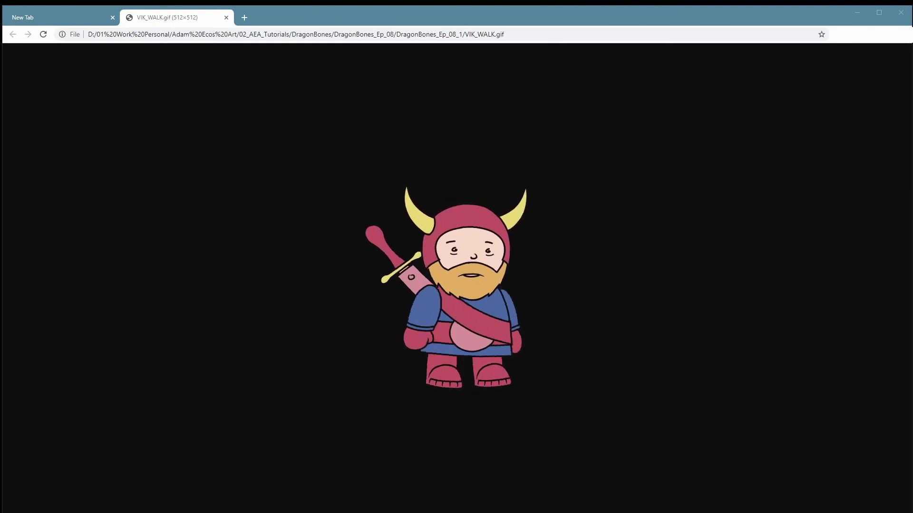
key("alt+F4")
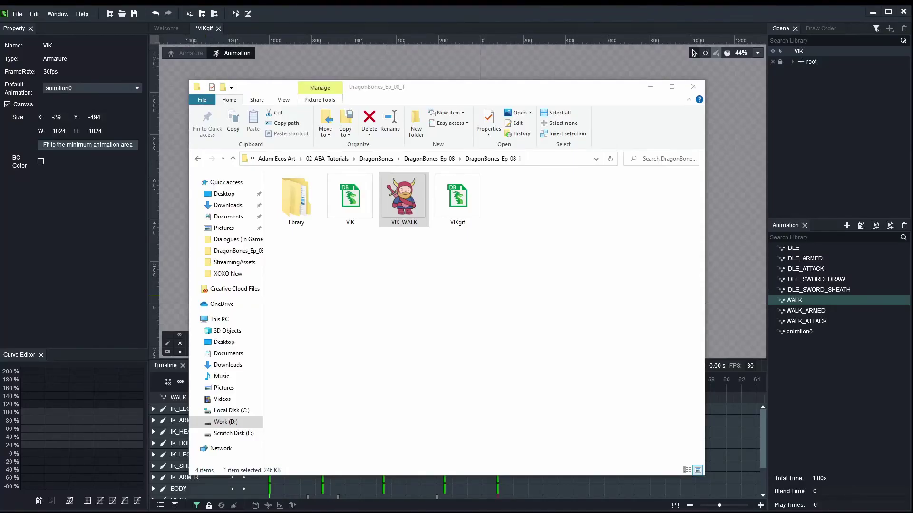
key("Return")
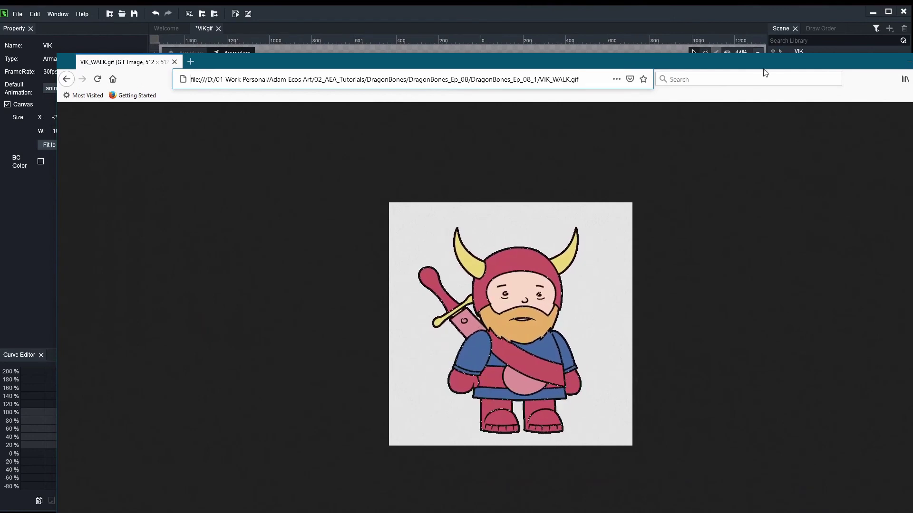
Close Firefox, view the VIK_WALK GIF in Photos from the project folder, and return to the DragonBones project
left_click_drag(568, 66, 858, 124)
key("alt+F4")
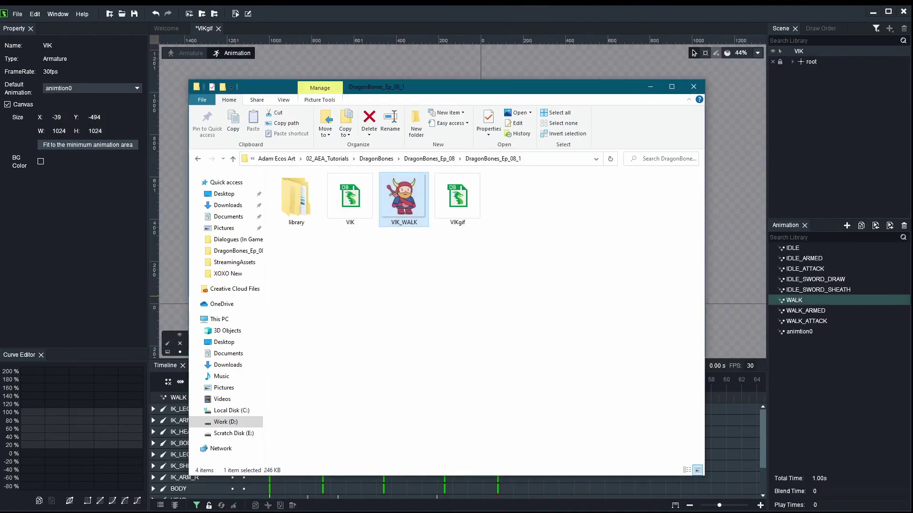
double_click(404, 201)
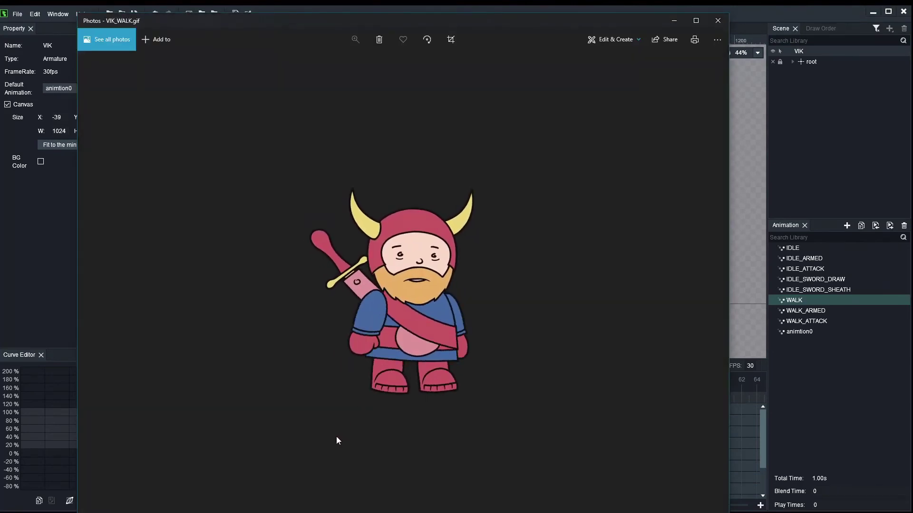
left_click(718, 22)
left_click(404, 37)
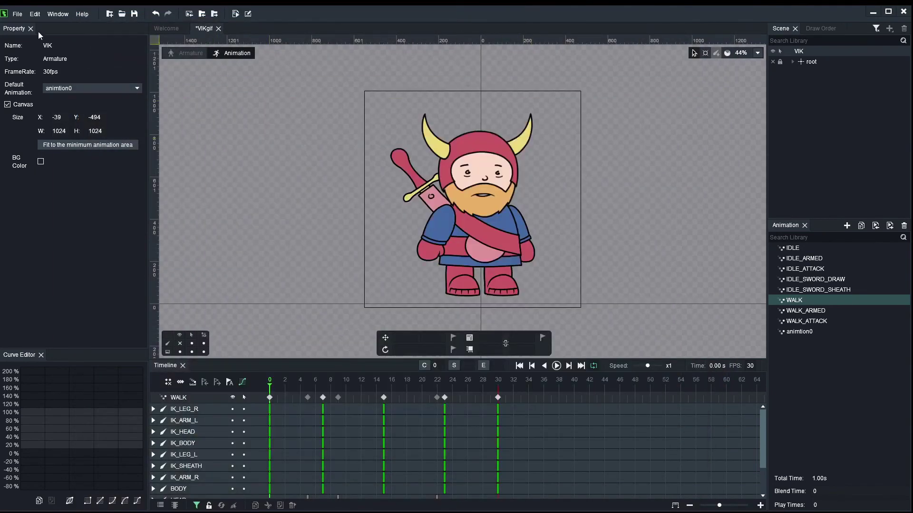
Open the image export settings for the current WALK animation and set the GIF's image area to Canvas area
left_click(17, 14)
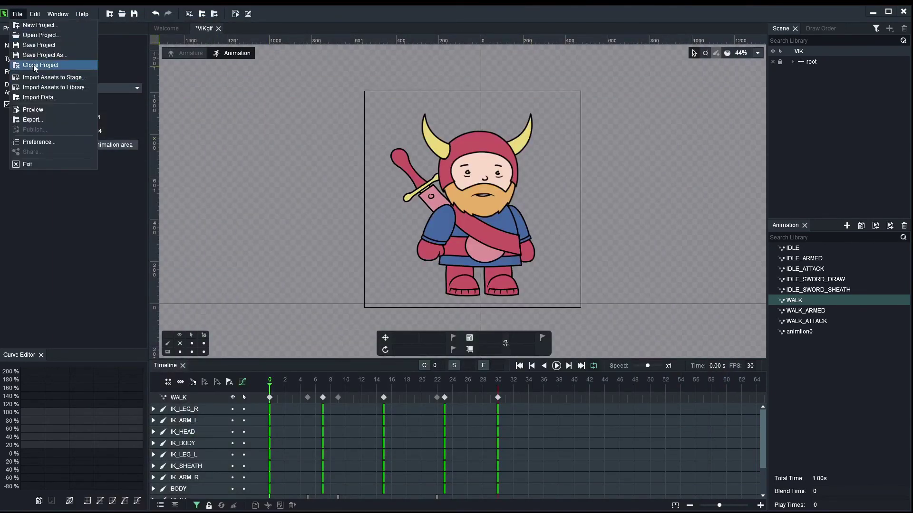
left_click(72, 145)
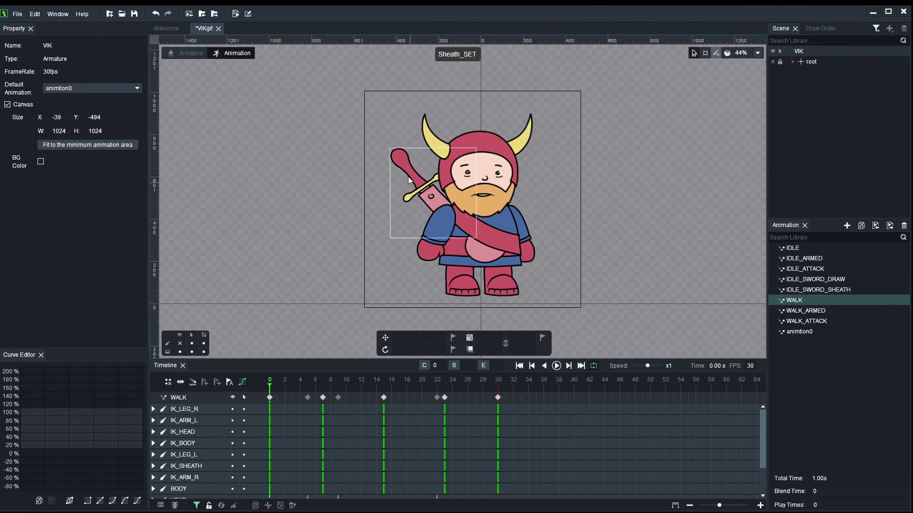
left_click(17, 14)
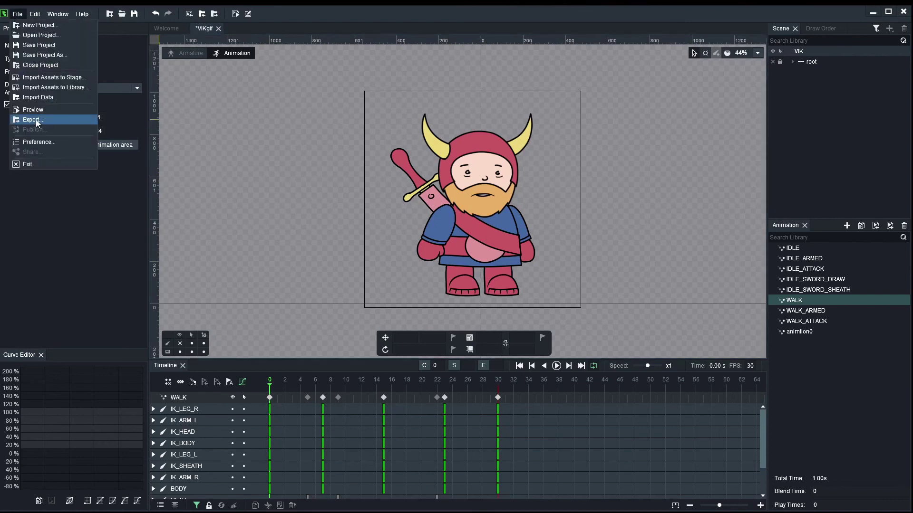
left_click(33, 119)
left_click(357, 118)
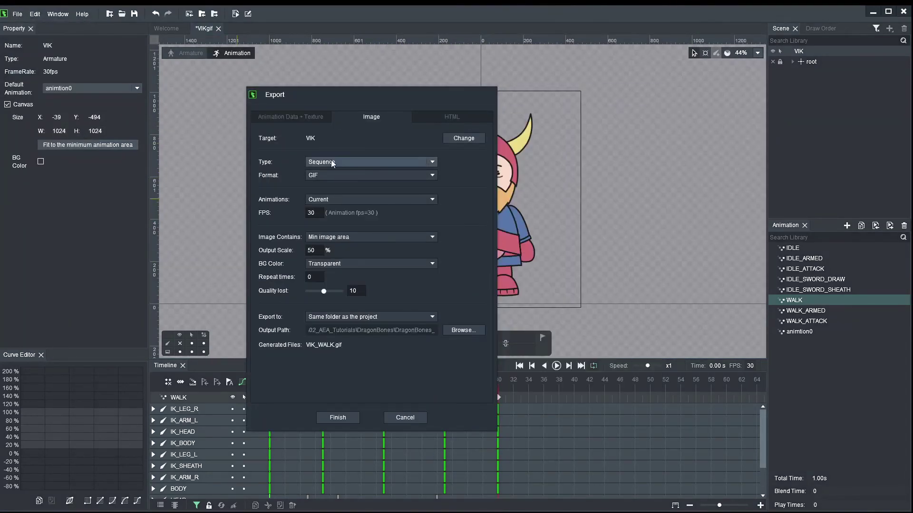
left_click(318, 176)
left_click(318, 209)
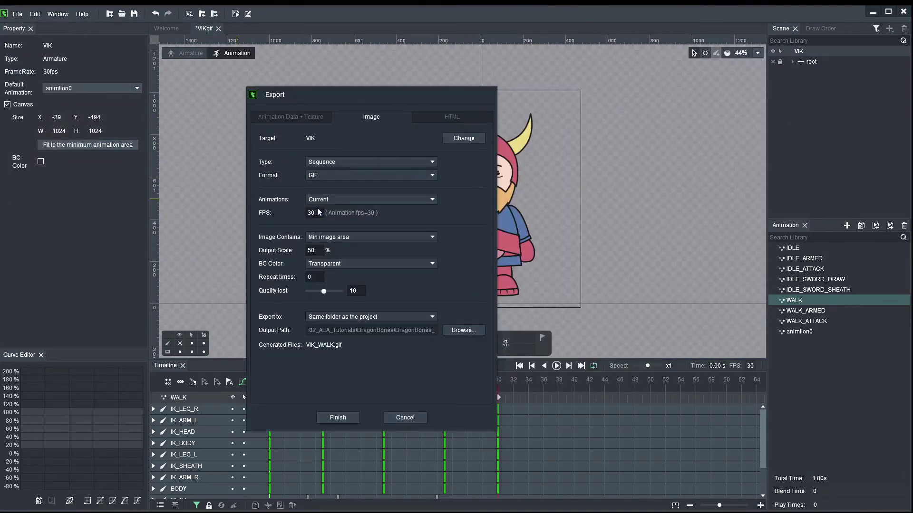
left_click(349, 235)
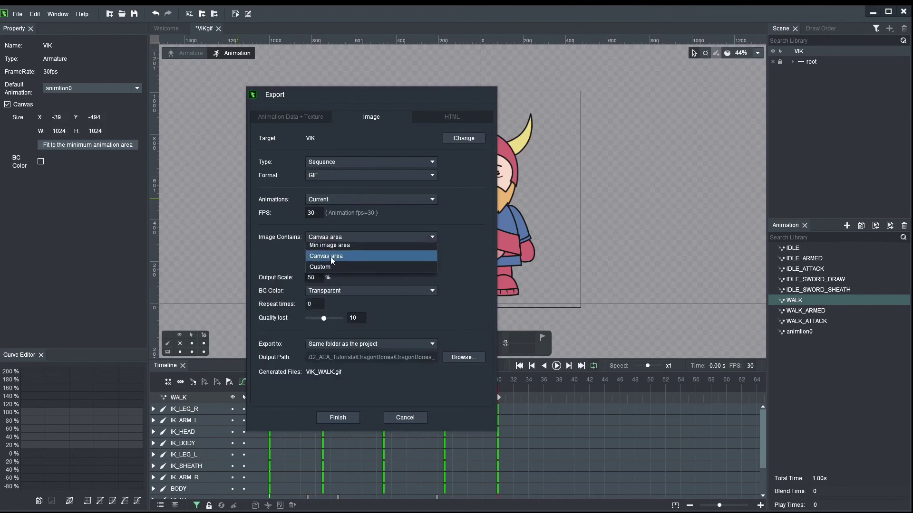
left_click(330, 259)
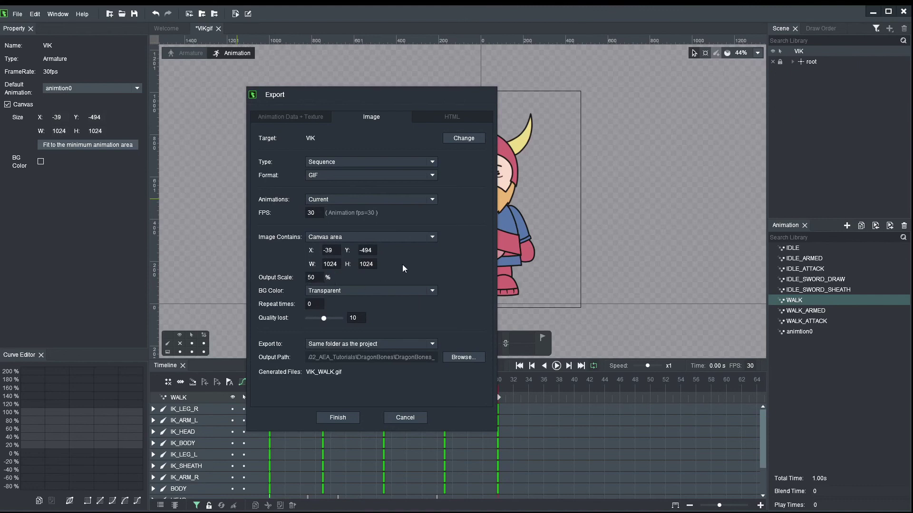
Set the GIF's background color to Custom, keeping the light grey, and its frame rate to 10 FPS
left_click(355, 291)
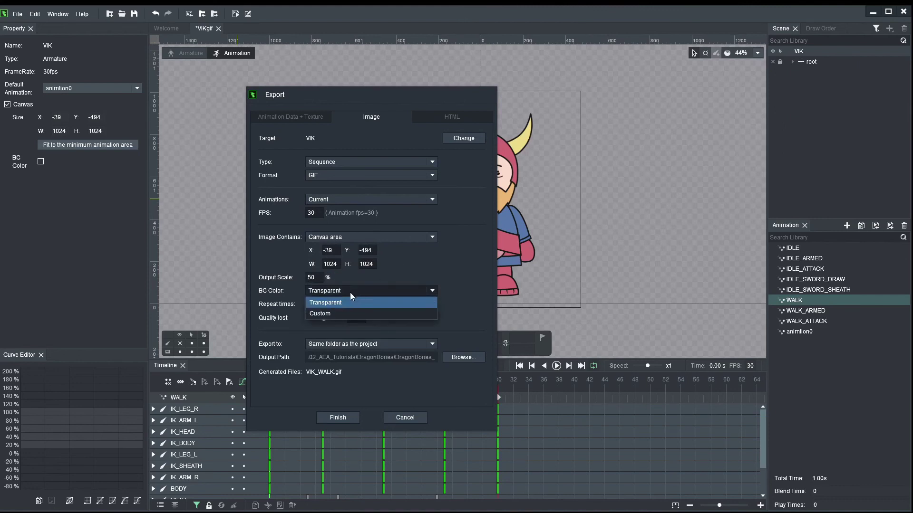
left_click(318, 313)
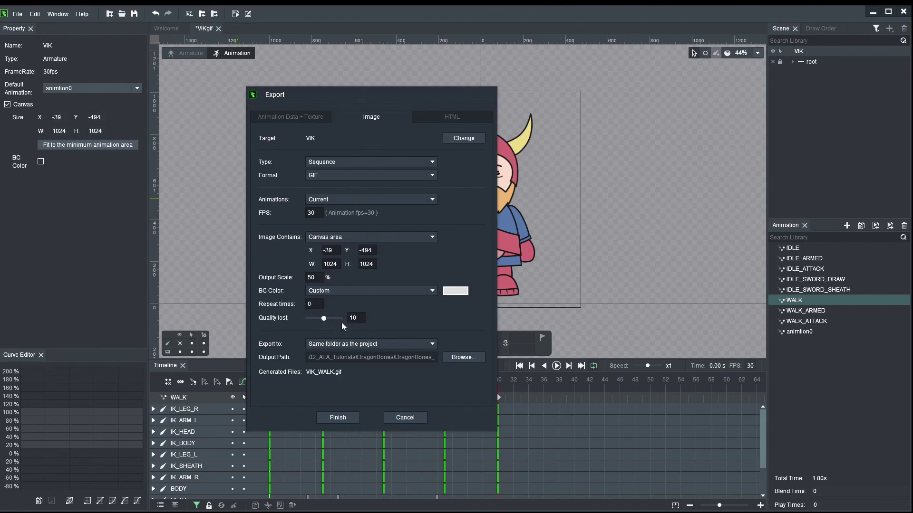
double_click(311, 213)
type("10")
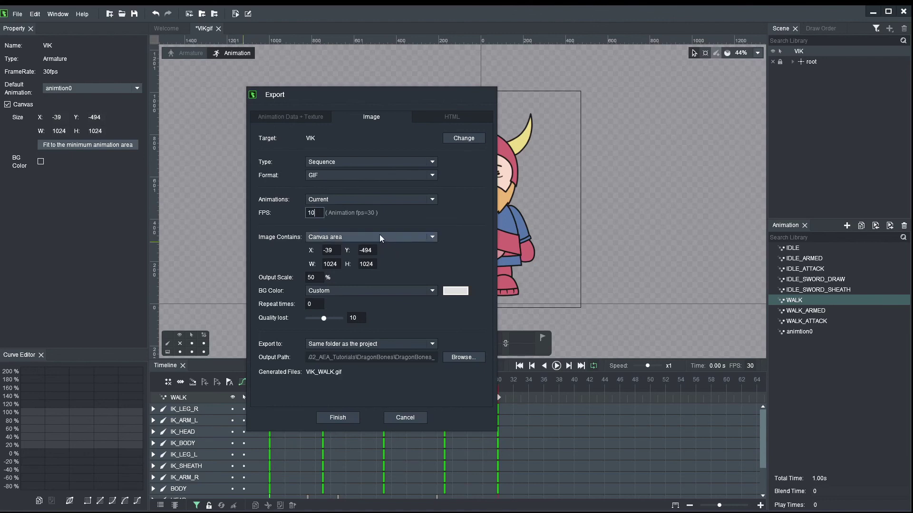
left_click(326, 217)
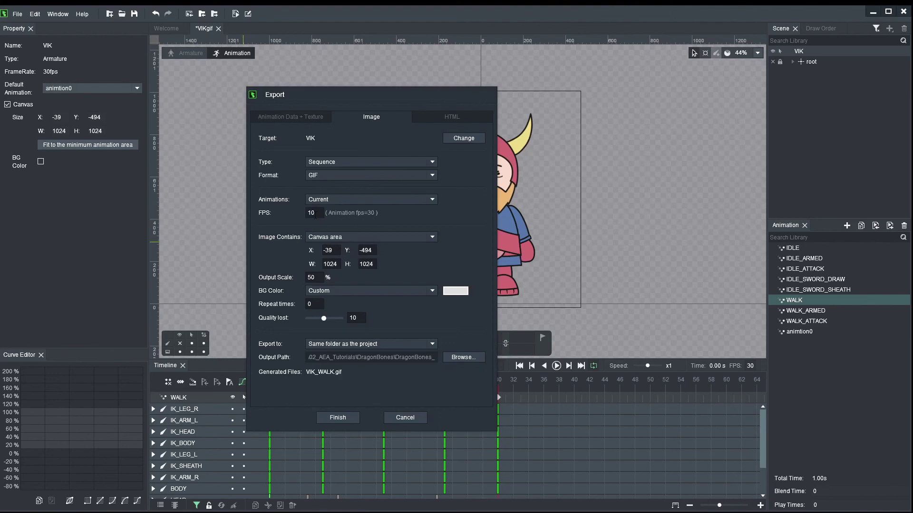